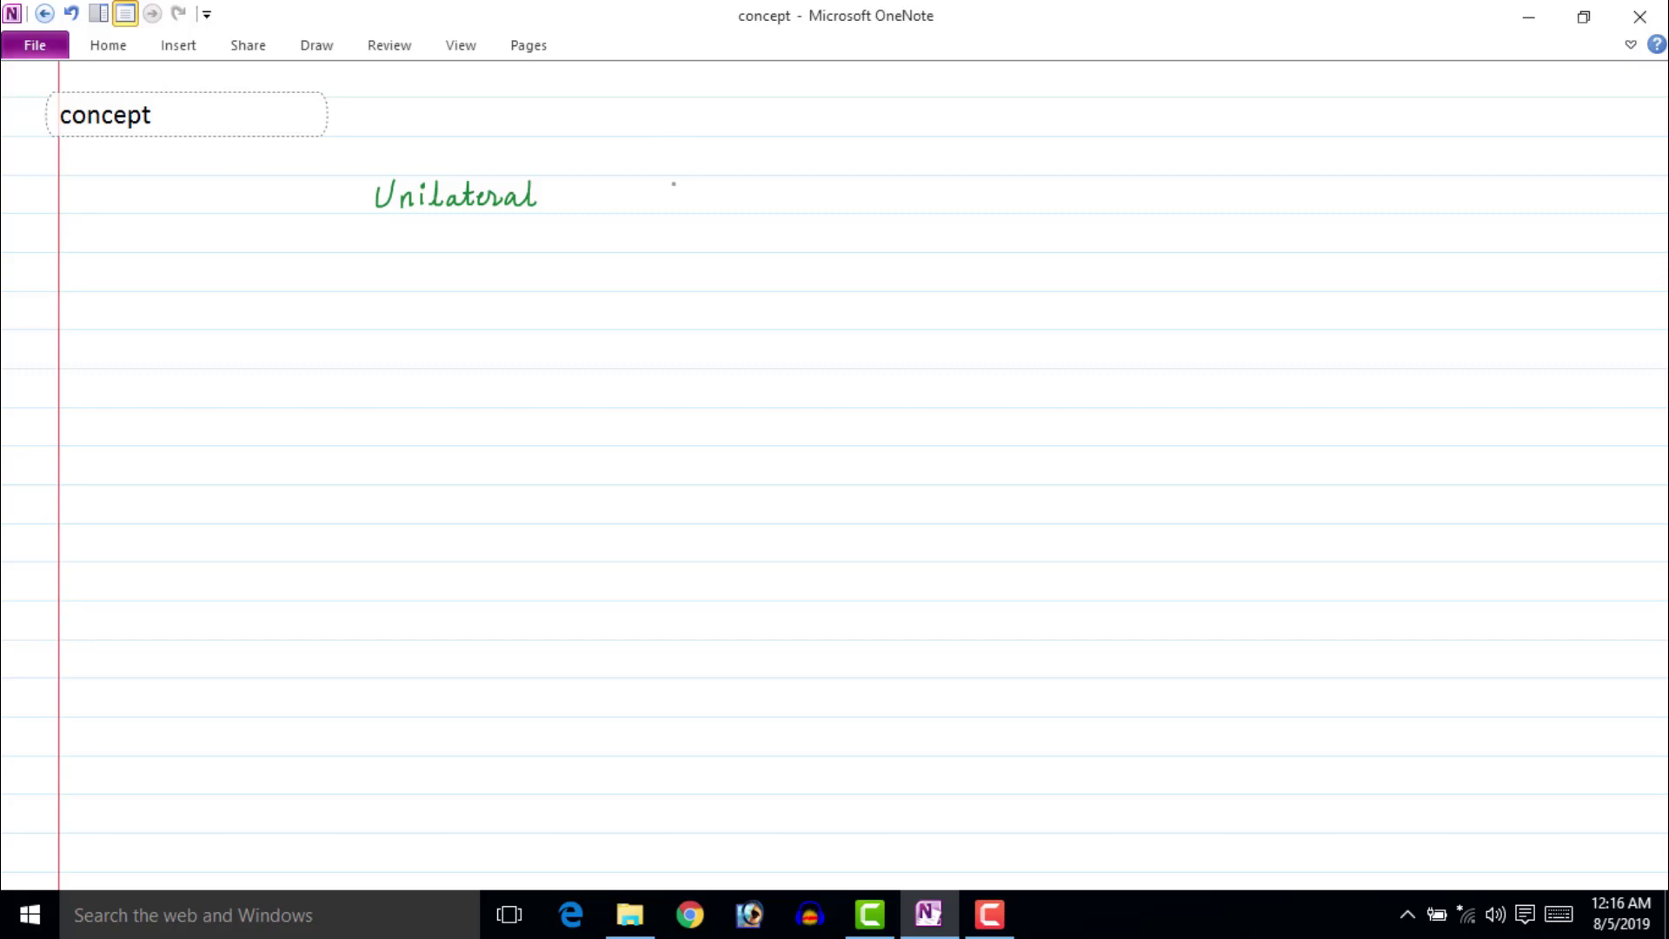
{"action": "mouse_move", "coordinate": [567, 188]}
{"action": "left_mouse_down"}
{"action": "mouse_move", "coordinate": [594, 213]}
{"action": "mouse_move", "coordinate": [620, 185]}
{"action": "left_mouse_up"}
{"action": "left_click_drag", "start_coordinate": [609, 187], "coordinate": [608, 214]}
{"action": "left_click_drag", "start_coordinate": [732, 191], "coordinate": [756, 206]}
{"action": "left_click_drag", "start_coordinate": [768, 186], "coordinate": [763, 208]}
{"action": "left_click_drag", "start_coordinate": [777, 205], "coordinate": [792, 203]}
{"action": "left_click_drag", "start_coordinate": [798, 184], "coordinate": [801, 207]}
{"action": "left_click_drag", "start_coordinate": [824, 190], "coordinate": [871, 191]}
{"action": "left_click_drag", "start_coordinate": [827, 201], "coordinate": [924, 211]}
{"action": "left_click_drag", "start_coordinate": [923, 186], "coordinate": [905, 212]}
{"action": "left_click_drag", "start_coordinate": [939, 185], "coordinate": [935, 212]}
{"action": "mouse_move", "coordinate": [945, 190]}
{"action": "left_mouse_down"}
{"action": "mouse_move", "coordinate": [969, 212]}
{"action": "mouse_move", "coordinate": [1010, 200]}
{"action": "left_mouse_up"}
{"action": "mouse_move", "coordinate": [1049, 184]}
{"action": "left_mouse_down"}
{"action": "mouse_move", "coordinate": [1031, 186]}
{"action": "mouse_move", "coordinate": [1045, 233]}
{"action": "left_mouse_up"}
{"action": "left_click_drag", "start_coordinate": [1052, 224], "coordinate": [1060, 224]}
{"action": "left_click_drag", "start_coordinate": [1051, 230], "coordinate": [1060, 231]}
{"action": "mouse_move", "coordinate": [1071, 222]}
{"action": "left_mouse_down"}
{"action": "mouse_move", "coordinate": [1060, 168]}
{"action": "mouse_move", "coordinate": [1104, 209]}
{"action": "left_mouse_up"}
{"action": "mouse_move", "coordinate": [1109, 193]}
{"action": "left_mouse_down"}
{"action": "mouse_move", "coordinate": [1093, 211]}
{"action": "mouse_move", "coordinate": [1117, 211]}
{"action": "left_mouse_up"}
{"action": "left_click_drag", "start_coordinate": [1127, 211], "coordinate": [1144, 208]}
{"action": "mouse_move", "coordinate": [1148, 190]}
{"action": "left_mouse_down"}
{"action": "mouse_move", "coordinate": [1151, 211]}
{"action": "mouse_move", "coordinate": [1188, 208]}
{"action": "left_mouse_up"}
{"action": "left_click_drag", "start_coordinate": [1174, 181], "coordinate": [1210, 188]}
{"action": "left_click_drag", "start_coordinate": [354, 301], "coordinate": [353, 323]}
{"action": "left_click_drag", "start_coordinate": [341, 302], "coordinate": [369, 300]}
{"action": "left_click_drag", "start_coordinate": [373, 310], "coordinate": [375, 303]}
{"action": "left_click_drag", "start_coordinate": [385, 313], "coordinate": [403, 322]}
{"action": "left_click_drag", "start_coordinate": [405, 317], "coordinate": [443, 326]}
{"action": "left_click_drag", "start_coordinate": [461, 300], "coordinate": [483, 323]}
{"action": "mouse_move", "coordinate": [499, 299]}
{"action": "left_mouse_down"}
{"action": "mouse_move", "coordinate": [495, 340]}
{"action": "mouse_move", "coordinate": [513, 309]}
{"action": "left_mouse_up"}
{"action": "left_click_drag", "start_coordinate": [513, 300], "coordinate": [528, 324]}
{"action": "mouse_move", "coordinate": [534, 313]}
{"action": "left_mouse_down"}
{"action": "mouse_move", "coordinate": [553, 309]}
{"action": "mouse_move", "coordinate": [550, 354]}
{"action": "left_mouse_up"}
{"action": "left_click_drag", "start_coordinate": [580, 320], "coordinate": [595, 325]}
{"action": "left_click_drag", "start_coordinate": [595, 301], "coordinate": [620, 323]}
{"action": "left_click_drag", "start_coordinate": [623, 313], "coordinate": [642, 341]}
{"action": "left_click_drag", "start_coordinate": [644, 309], "coordinate": [695, 322]}
{"action": "mouse_move", "coordinate": [699, 306]}
{"action": "left_mouse_down"}
{"action": "mouse_move", "coordinate": [696, 346]}
{"action": "mouse_move", "coordinate": [721, 310]}
{"action": "left_mouse_up"}
{"action": "left_click_drag", "start_coordinate": [719, 322], "coordinate": [721, 325]}
{"action": "left_click_drag", "start_coordinate": [362, 421], "coordinate": [384, 437]}
{"action": "mouse_move", "coordinate": [405, 417]}
{"action": "left_mouse_down"}
{"action": "mouse_move", "coordinate": [396, 439]}
{"action": "mouse_move", "coordinate": [426, 435]}
{"action": "left_mouse_up"}
{"action": "left_click_drag", "start_coordinate": [430, 427], "coordinate": [440, 427]}
{"action": "left_click_drag", "start_coordinate": [448, 435], "coordinate": [480, 439]}
{"action": "left_click_drag", "start_coordinate": [503, 424], "coordinate": [518, 424]}
{"action": "left_click_drag", "start_coordinate": [505, 433], "coordinate": [520, 432]}
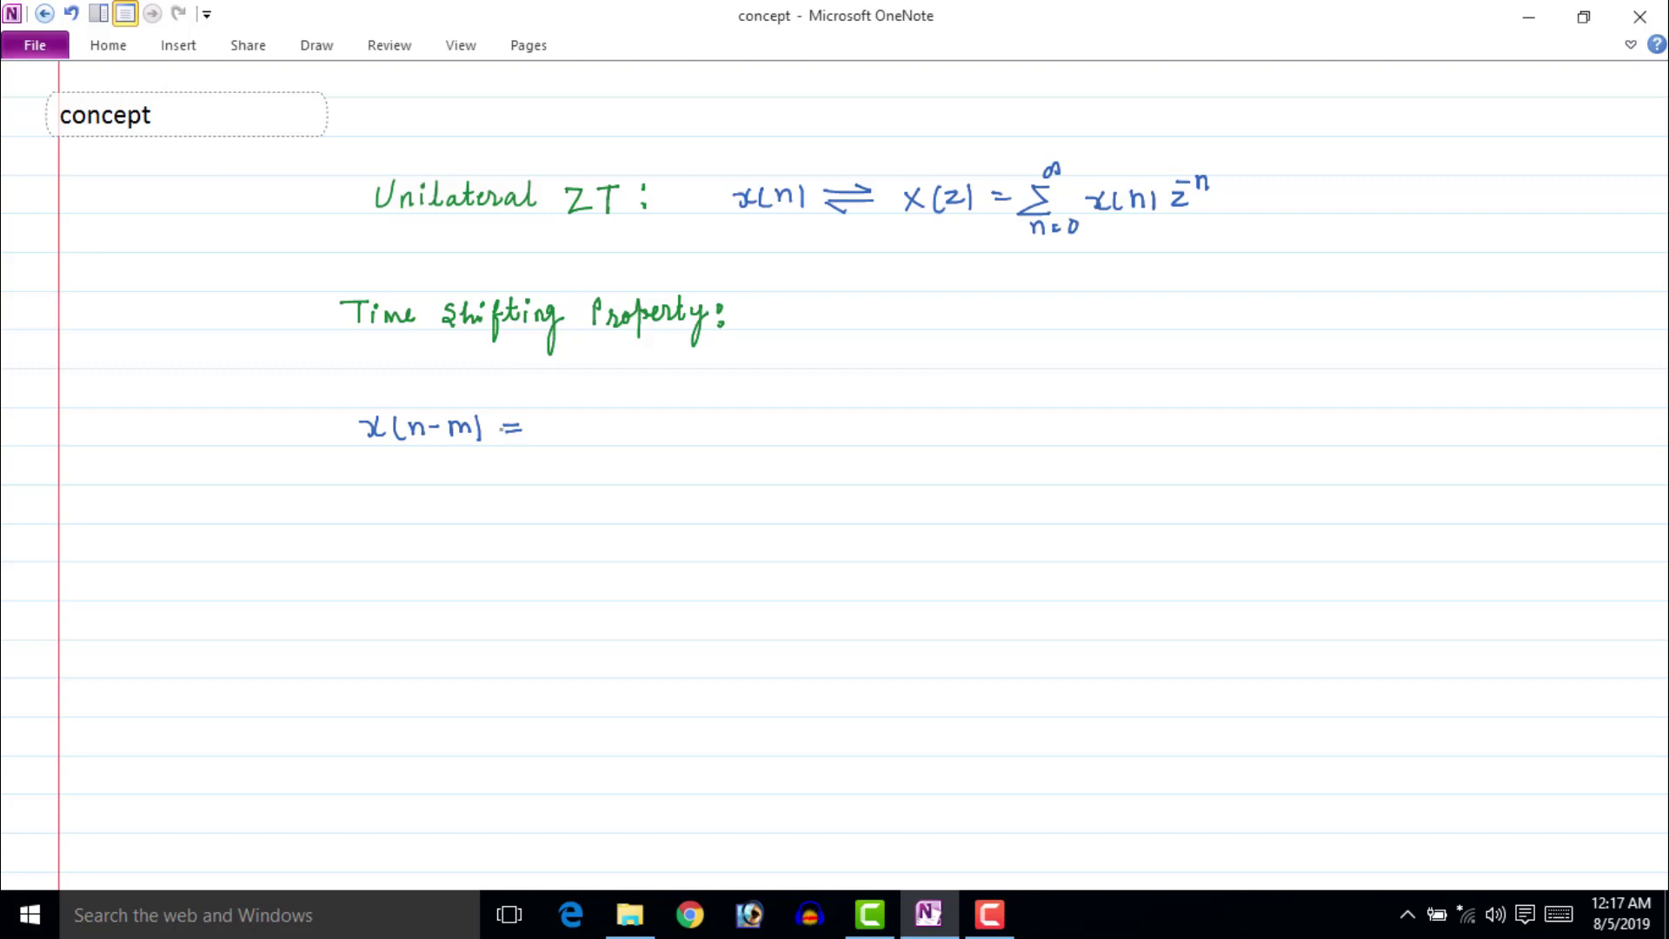
{"action": "key", "text": "ctrl+z"}
{"action": "key", "text": "ctrl+z"}
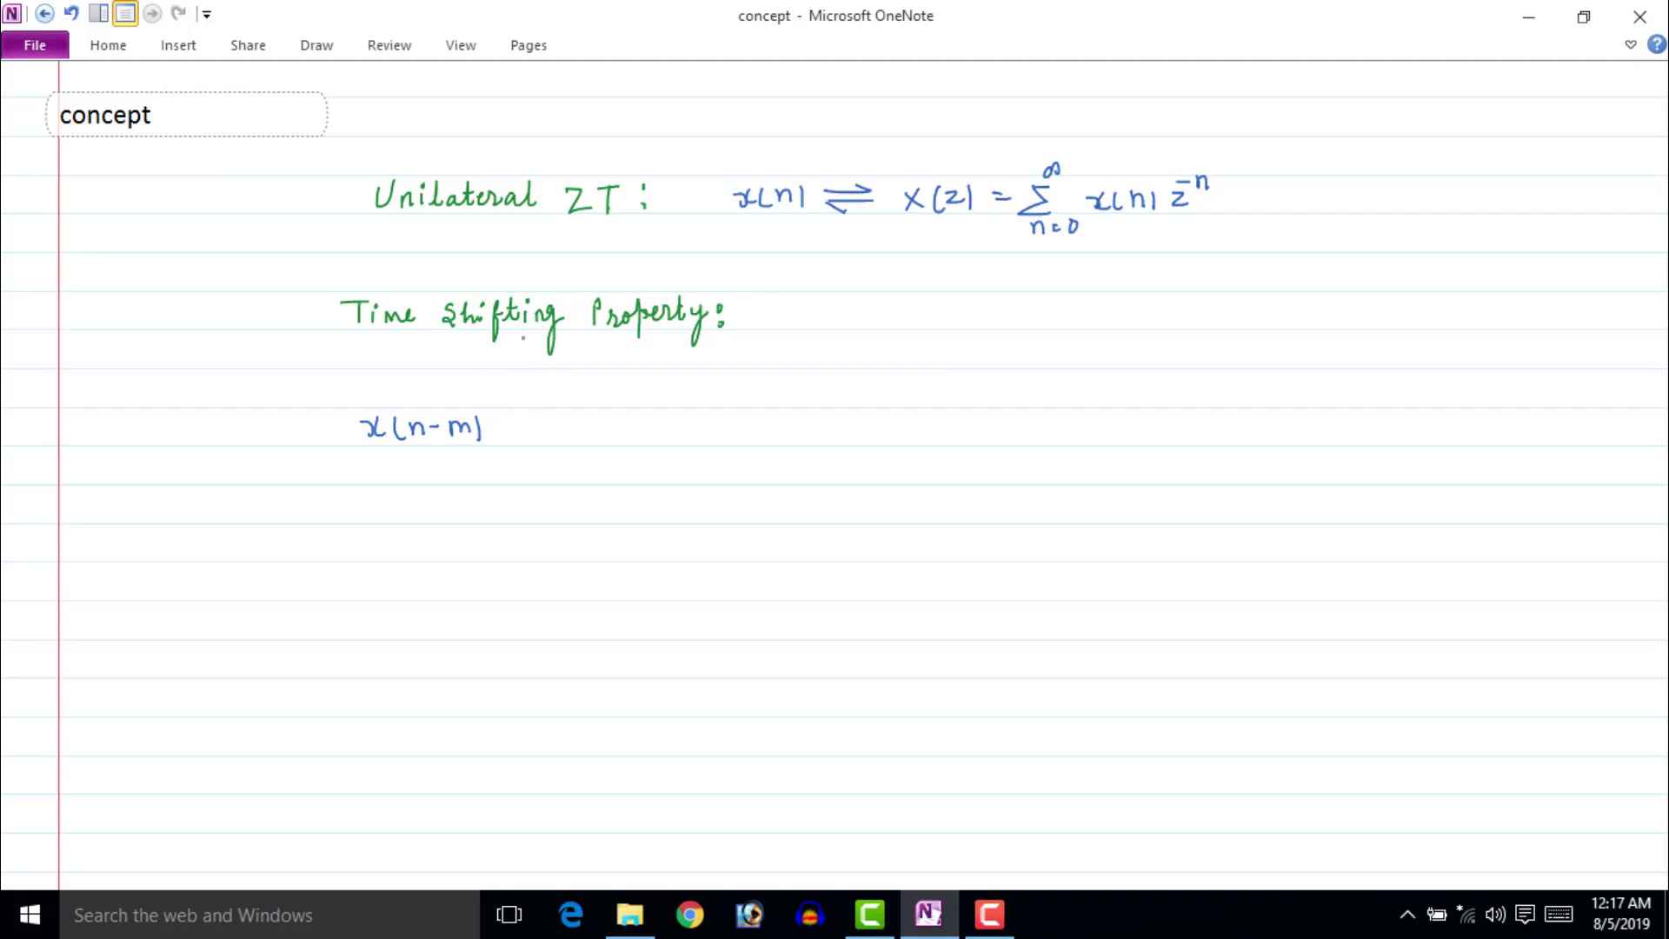
{"action": "mouse_move", "coordinate": [501, 423]}
{"action": "left_mouse_down"}
{"action": "mouse_move", "coordinate": [556, 414]}
{"action": "mouse_move", "coordinate": [572, 434]}
{"action": "mouse_move", "coordinate": [532, 449]}
{"action": "left_mouse_up"}
{"action": "mouse_move", "coordinate": [621, 419]}
{"action": "left_mouse_down"}
{"action": "mouse_move", "coordinate": [647, 435]}
{"action": "mouse_move", "coordinate": [651, 413]}
{"action": "left_mouse_up"}
{"action": "left_click_drag", "start_coordinate": [655, 416], "coordinate": [702, 439]}
{"action": "mouse_move", "coordinate": [701, 414]}
{"action": "left_mouse_down"}
{"action": "mouse_move", "coordinate": [685, 440]}
{"action": "mouse_move", "coordinate": [712, 442]}
{"action": "left_mouse_up"}
{"action": "mouse_move", "coordinate": [718, 421]}
{"action": "left_mouse_down"}
{"action": "mouse_move", "coordinate": [735, 443]}
{"action": "mouse_move", "coordinate": [794, 425]}
{"action": "left_mouse_up"}
{"action": "mouse_move", "coordinate": [778, 414]}
{"action": "left_mouse_down"}
{"action": "mouse_move", "coordinate": [777, 439]}
{"action": "mouse_move", "coordinate": [841, 435]}
{"action": "mouse_move", "coordinate": [852, 411]}
{"action": "left_mouse_up"}
{"action": "left_click_drag", "start_coordinate": [856, 419], "coordinate": [891, 409]}
{"action": "left_click_drag", "start_coordinate": [886, 404], "coordinate": [886, 417]}
{"action": "left_click_drag", "start_coordinate": [896, 405], "coordinate": [936, 435]}
{"action": "left_click_drag", "start_coordinate": [946, 420], "coordinate": [932, 436]}
{"action": "left_click_drag", "start_coordinate": [960, 414], "coordinate": [957, 439]}
{"action": "left_click_drag", "start_coordinate": [962, 425], "coordinate": [983, 435]}
{"action": "mouse_move", "coordinate": [989, 412]}
{"action": "left_mouse_down"}
{"action": "mouse_move", "coordinate": [996, 437]}
{"action": "mouse_move", "coordinate": [1045, 425]}
{"action": "left_mouse_up"}
{"action": "mouse_move", "coordinate": [1032, 416]}
{"action": "left_mouse_down"}
{"action": "mouse_move", "coordinate": [1031, 441]}
{"action": "mouse_move", "coordinate": [1091, 434]}
{"action": "mouse_move", "coordinate": [1102, 414]}
{"action": "left_mouse_up"}
{"action": "left_click_drag", "start_coordinate": [1108, 424], "coordinate": [1142, 415]}
{"action": "left_click_drag", "start_coordinate": [1136, 407], "coordinate": [1134, 424]}
{"action": "left_click_drag", "start_coordinate": [1149, 405], "coordinate": [1189, 436]}
{"action": "left_click_drag", "start_coordinate": [1199, 419], "coordinate": [1184, 438]}
{"action": "left_click_drag", "start_coordinate": [1213, 415], "coordinate": [1208, 437]}
{"action": "left_click_drag", "start_coordinate": [1219, 426], "coordinate": [1252, 434]}
{"action": "mouse_move", "coordinate": [1256, 414]}
{"action": "left_mouse_down"}
{"action": "mouse_move", "coordinate": [1261, 437]}
{"action": "mouse_move", "coordinate": [1299, 425]}
{"action": "left_mouse_up"}
{"action": "mouse_move", "coordinate": [1289, 415]}
{"action": "left_mouse_down"}
{"action": "mouse_move", "coordinate": [1289, 438]}
{"action": "mouse_move", "coordinate": [1339, 427]}
{"action": "left_mouse_up"}
{"action": "left_click_drag", "start_coordinate": [1345, 428], "coordinate": [1355, 427]}
{"action": "left_click_drag", "start_coordinate": [1363, 428], "coordinate": [1388, 427]}
{"action": "left_click_drag", "start_coordinate": [1402, 426], "coordinate": [1479, 424]}
{"action": "mouse_move", "coordinate": [1468, 418]}
{"action": "left_mouse_down"}
{"action": "mouse_move", "coordinate": [1469, 442]}
{"action": "mouse_move", "coordinate": [1551, 440]}
{"action": "left_mouse_up"}
{"action": "left_click_drag", "start_coordinate": [1558, 427], "coordinate": [1609, 437]}
{"action": "left_click_drag", "start_coordinate": [1603, 416], "coordinate": [1618, 443]}
{"action": "mouse_move", "coordinate": [445, 411]}
{"action": "left_mouse_down"}
{"action": "mouse_move", "coordinate": [480, 417]}
{"action": "mouse_move", "coordinate": [448, 406]}
{"action": "left_mouse_up"}
{"action": "left_click_drag", "start_coordinate": [454, 451], "coordinate": [450, 475]}
{"action": "left_click_drag", "start_coordinate": [394, 520], "coordinate": [412, 497]}
{"action": "left_click", "coordinate": [433, 507]}
{"action": "left_click_drag", "start_coordinate": [421, 503], "coordinate": [450, 504]}
{"action": "left_click_drag", "start_coordinate": [466, 492], "coordinate": [574, 494]}
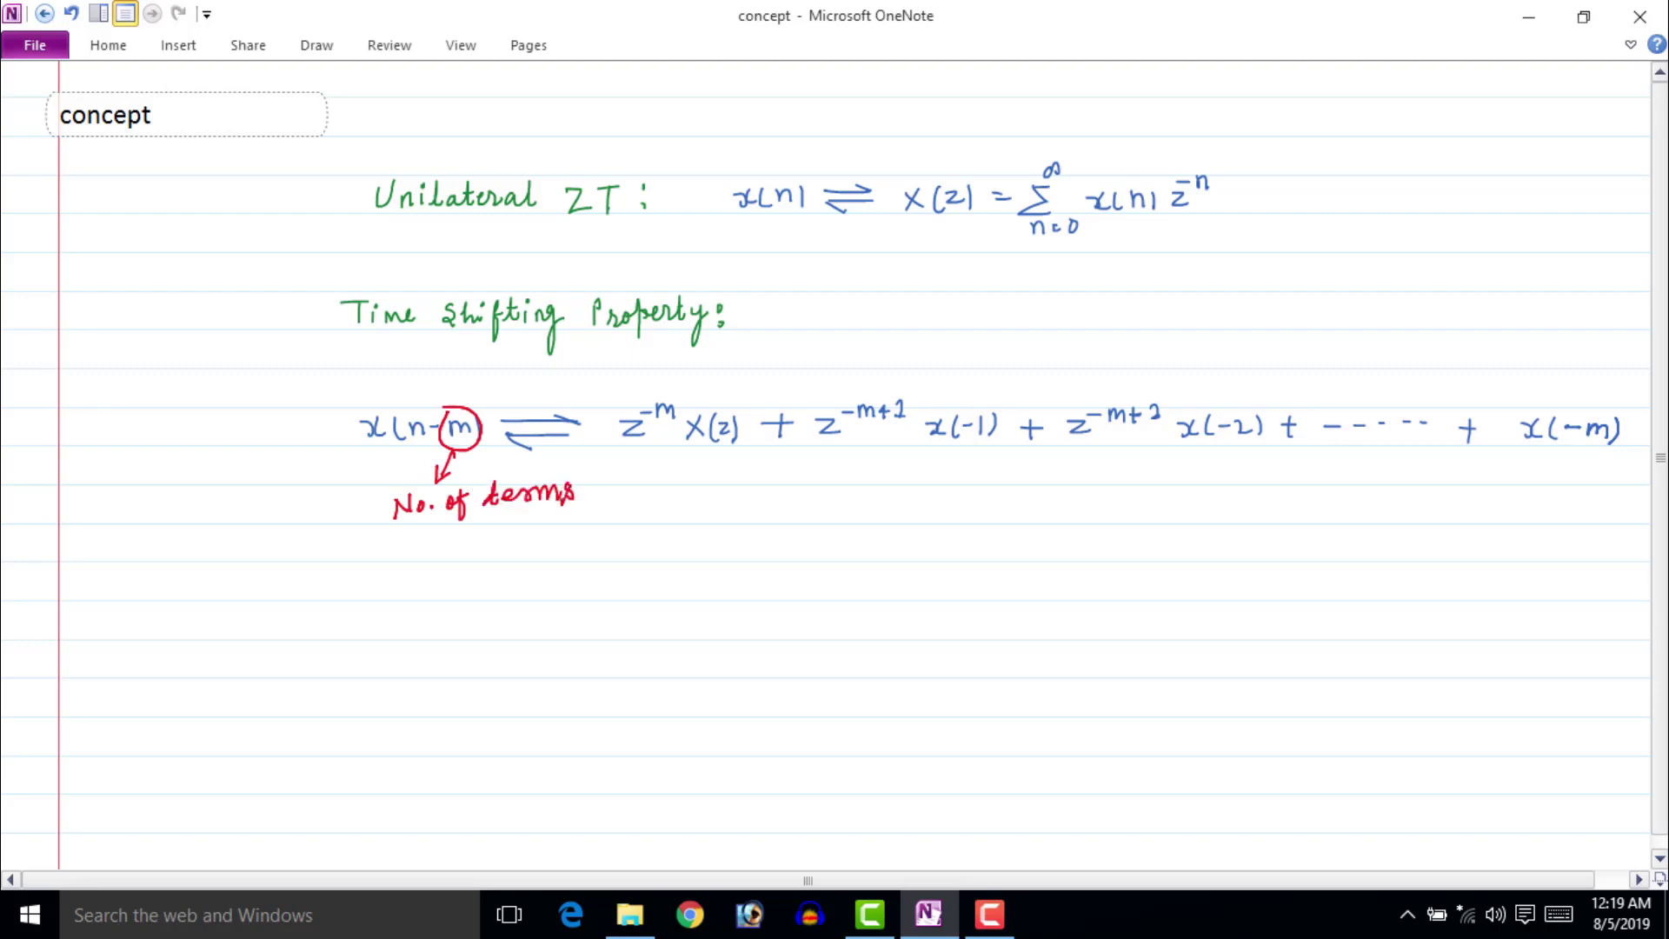
{"action": "left_click_drag", "start_coordinate": [406, 545], "coordinate": [715, 513]}
{"action": "left_click_drag", "start_coordinate": [1146, 405], "coordinate": [1165, 419]}
{"action": "left_click_drag", "start_coordinate": [370, 626], "coordinate": [484, 636]}
{"action": "mouse_move", "coordinate": [492, 614]}
{"action": "left_mouse_down"}
{"action": "mouse_move", "coordinate": [498, 638]}
{"action": "mouse_move", "coordinate": [597, 609]}
{"action": "mouse_move", "coordinate": [530, 625]}
{"action": "mouse_move", "coordinate": [658, 633]}
{"action": "mouse_move", "coordinate": [674, 612]}
{"action": "mouse_move", "coordinate": [707, 632]}
{"action": "left_mouse_up"}
{"action": "left_click_drag", "start_coordinate": [716, 616], "coordinate": [739, 630]}
{"action": "mouse_move", "coordinate": [760, 617]}
{"action": "left_mouse_down"}
{"action": "mouse_move", "coordinate": [822, 629]}
{"action": "mouse_move", "coordinate": [842, 608]}
{"action": "left_mouse_up"}
{"action": "mouse_move", "coordinate": [848, 600]}
{"action": "left_mouse_down"}
{"action": "mouse_move", "coordinate": [866, 596]}
{"action": "mouse_move", "coordinate": [890, 631]}
{"action": "left_mouse_up"}
{"action": "left_click_drag", "start_coordinate": [911, 610], "coordinate": [911, 629]}
{"action": "left_click_drag", "start_coordinate": [918, 611], "coordinate": [917, 612]}
{"action": "mouse_move", "coordinate": [928, 610]}
{"action": "left_mouse_down"}
{"action": "mouse_move", "coordinate": [928, 632]}
{"action": "mouse_move", "coordinate": [975, 619]}
{"action": "left_mouse_up"}
{"action": "mouse_move", "coordinate": [984, 613]}
{"action": "left_mouse_down"}
{"action": "mouse_move", "coordinate": [991, 629]}
{"action": "mouse_move", "coordinate": [1022, 612]}
{"action": "left_mouse_up"}
{"action": "left_click_drag", "start_coordinate": [1027, 607], "coordinate": [1081, 629]}
{"action": "left_click_drag", "start_coordinate": [1083, 611], "coordinate": [1069, 631]}
{"action": "mouse_move", "coordinate": [1102, 607]}
{"action": "left_mouse_down"}
{"action": "mouse_move", "coordinate": [1095, 629]}
{"action": "mouse_move", "coordinate": [1118, 629]}
{"action": "left_mouse_up"}
{"action": "mouse_move", "coordinate": [1125, 610]}
{"action": "left_mouse_down"}
{"action": "mouse_move", "coordinate": [1127, 631]}
{"action": "mouse_move", "coordinate": [1176, 623]}
{"action": "left_mouse_up"}
{"action": "mouse_move", "coordinate": [1182, 612]}
{"action": "left_mouse_down"}
{"action": "mouse_move", "coordinate": [1210, 632]}
{"action": "mouse_move", "coordinate": [1256, 606]}
{"action": "left_mouse_up"}
{"action": "left_click_drag", "start_coordinate": [1258, 599], "coordinate": [1314, 631]}
{"action": "left_click_drag", "start_coordinate": [1332, 612], "coordinate": [1348, 625]}
{"action": "mouse_move", "coordinate": [1345, 608]}
{"action": "left_mouse_down"}
{"action": "mouse_move", "coordinate": [1353, 634]}
{"action": "mouse_move", "coordinate": [1381, 626]}
{"action": "left_mouse_up"}
{"action": "left_click_drag", "start_coordinate": [1386, 624], "coordinate": [1402, 624]}
{"action": "left_click_drag", "start_coordinate": [1407, 622], "coordinate": [1417, 623]}
{"action": "mouse_move", "coordinate": [1421, 622]}
{"action": "left_mouse_down"}
{"action": "mouse_move", "coordinate": [1514, 627]}
{"action": "mouse_move", "coordinate": [1500, 590]}
{"action": "mouse_move", "coordinate": [1513, 598]}
{"action": "left_mouse_up"}
{"action": "left_click_drag", "start_coordinate": [1519, 593], "coordinate": [1527, 592]}
{"action": "mouse_move", "coordinate": [1536, 583]}
{"action": "left_mouse_down"}
{"action": "mouse_move", "coordinate": [1532, 601]}
{"action": "mouse_move", "coordinate": [1562, 599]}
{"action": "left_mouse_up"}
{"action": "left_click_drag", "start_coordinate": [1568, 593], "coordinate": [1577, 593]}
{"action": "mouse_move", "coordinate": [1582, 585]}
{"action": "left_mouse_down"}
{"action": "mouse_move", "coordinate": [1594, 602]}
{"action": "mouse_move", "coordinate": [1558, 637]}
{"action": "mouse_move", "coordinate": [1570, 643]}
{"action": "left_mouse_up"}
{"action": "scroll", "coordinate": [1475, 759], "scroll_direction": "right", "scroll_amount": 1}
{"action": "left_click_drag", "start_coordinate": [1581, 622], "coordinate": [1617, 624]}
{"action": "left_click_drag", "start_coordinate": [1626, 614], "coordinate": [1629, 631]}
{"action": "left_click_drag", "start_coordinate": [1638, 613], "coordinate": [1634, 644]}
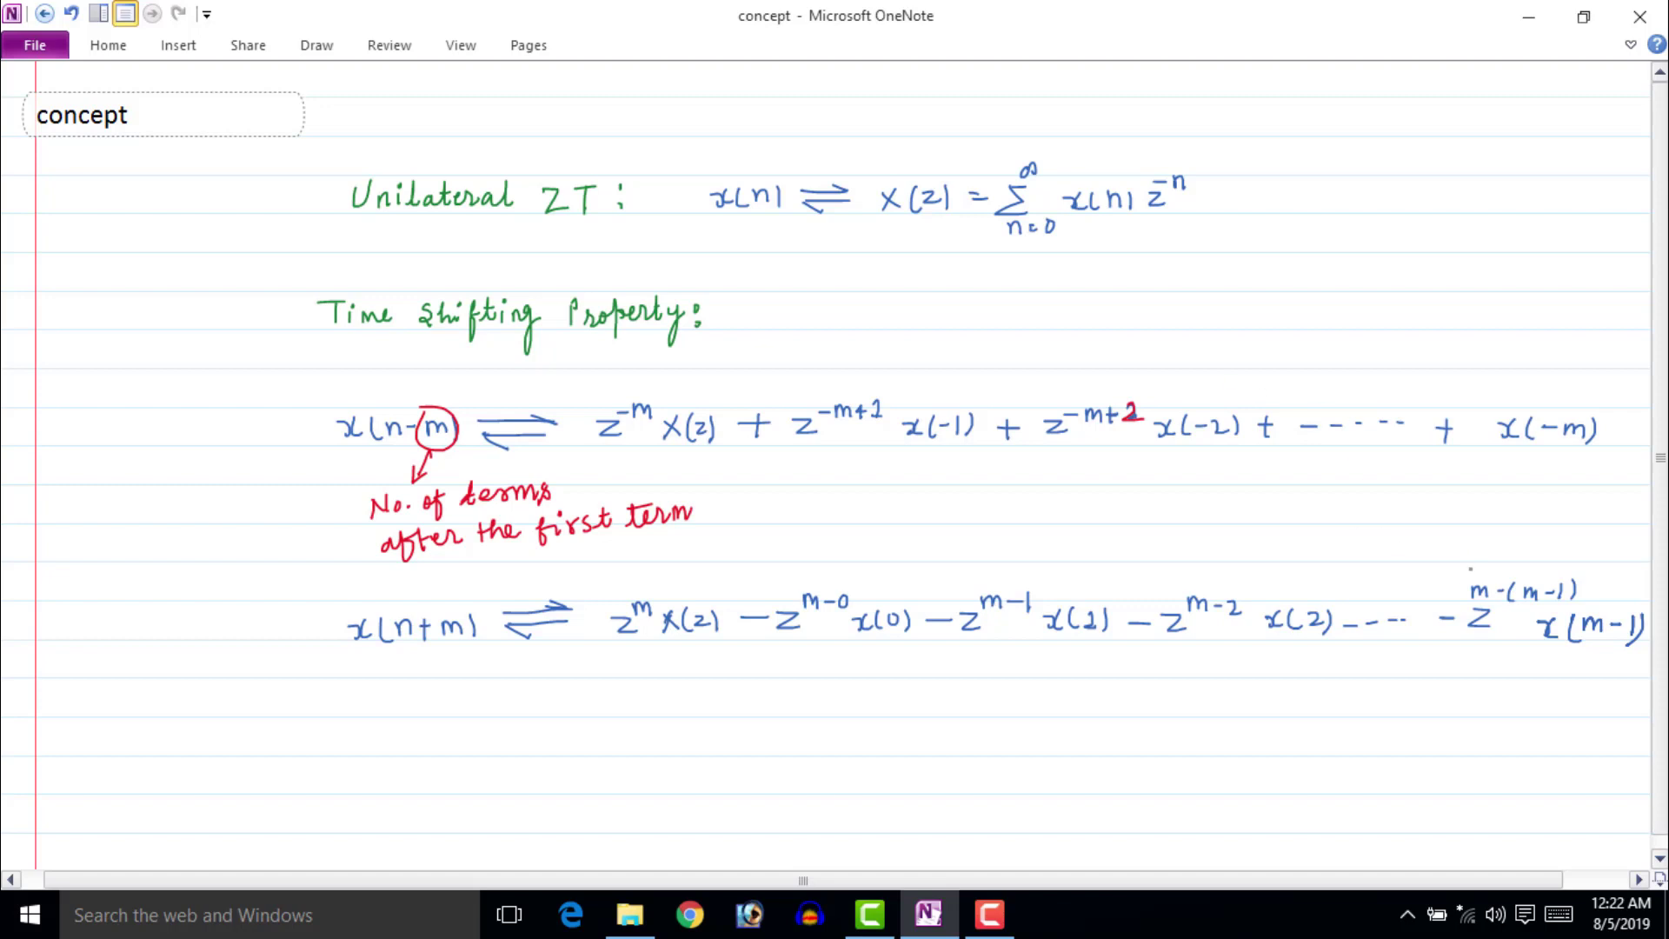
{"action": "mouse_move", "coordinate": [1466, 564]}
{"action": "left_mouse_down"}
{"action": "mouse_move", "coordinate": [1460, 644]}
{"action": "mouse_move", "coordinate": [1617, 661]}
{"action": "mouse_move", "coordinate": [1621, 564]}
{"action": "mouse_move", "coordinate": [1464, 565]}
{"action": "left_mouse_up"}
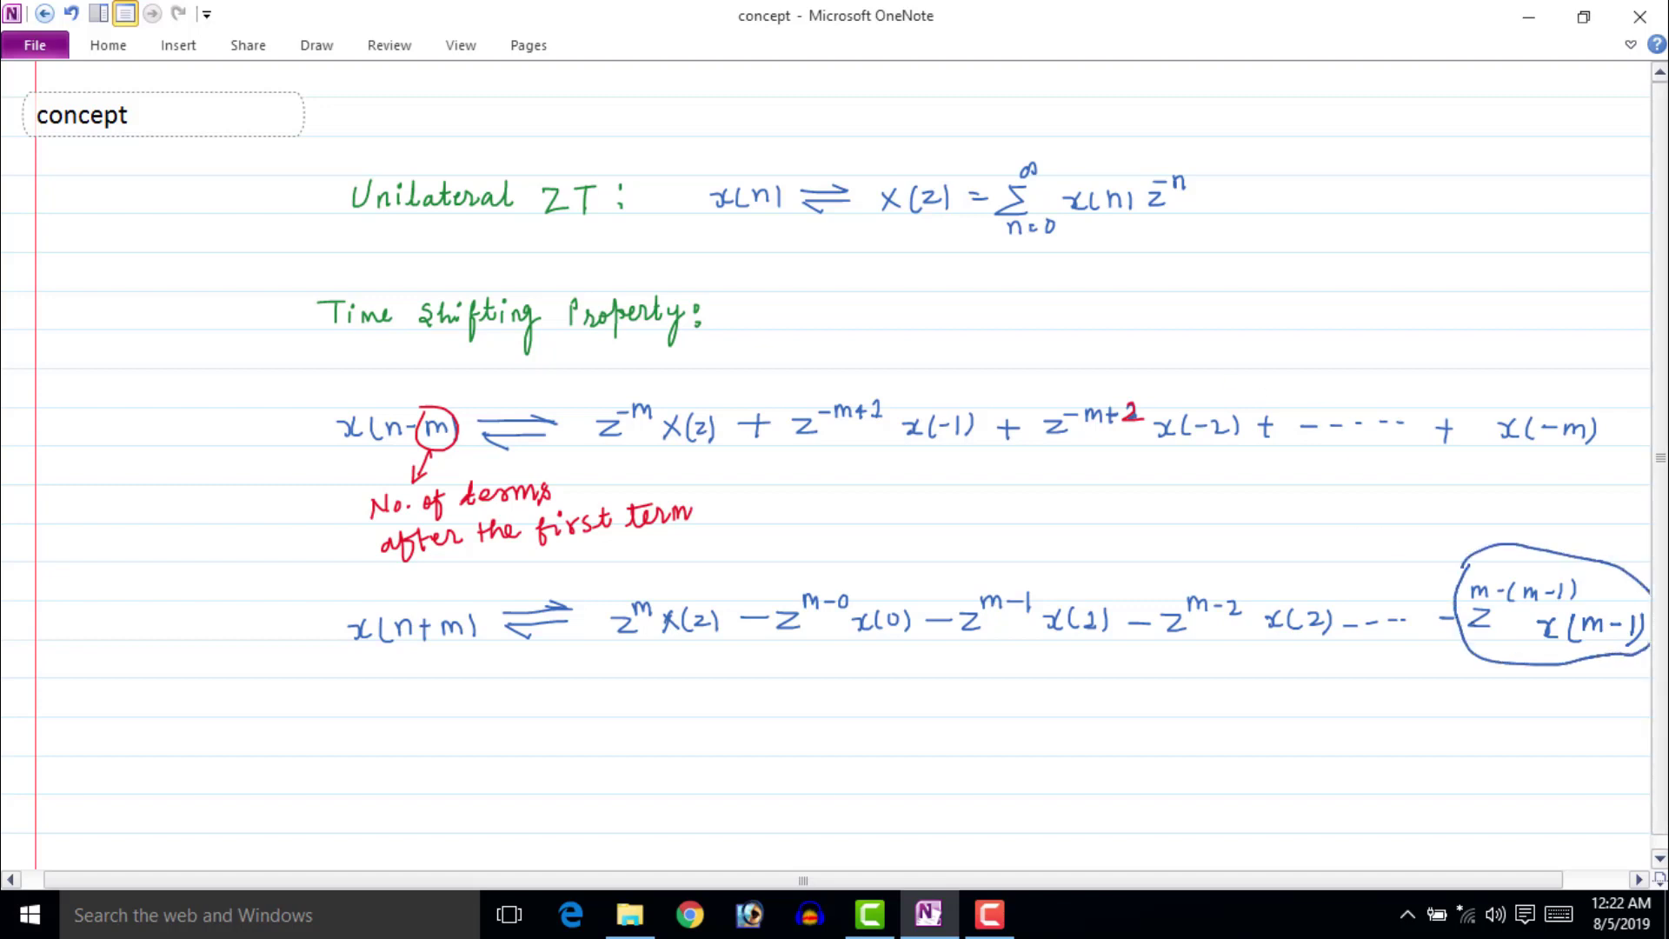
{"action": "left_click_drag", "start_coordinate": [1519, 652], "coordinate": [1488, 693]}
{"action": "left_click_drag", "start_coordinate": [1489, 671], "coordinate": [1490, 693]}
{"action": "mouse_move", "coordinate": [1490, 693]}
{"action": "left_mouse_down"}
{"action": "mouse_move", "coordinate": [1516, 684]}
{"action": "mouse_move", "coordinate": [1508, 722]}
{"action": "left_mouse_up"}
{"action": "left_click_drag", "start_coordinate": [1514, 709], "coordinate": [1536, 714]}
{"action": "left_click_drag", "start_coordinate": [1547, 703], "coordinate": [1609, 717]}
{"action": "left_click_drag", "start_coordinate": [1611, 706], "coordinate": [1623, 715]}
{"action": "left_click_drag", "start_coordinate": [1633, 696], "coordinate": [1636, 718]}
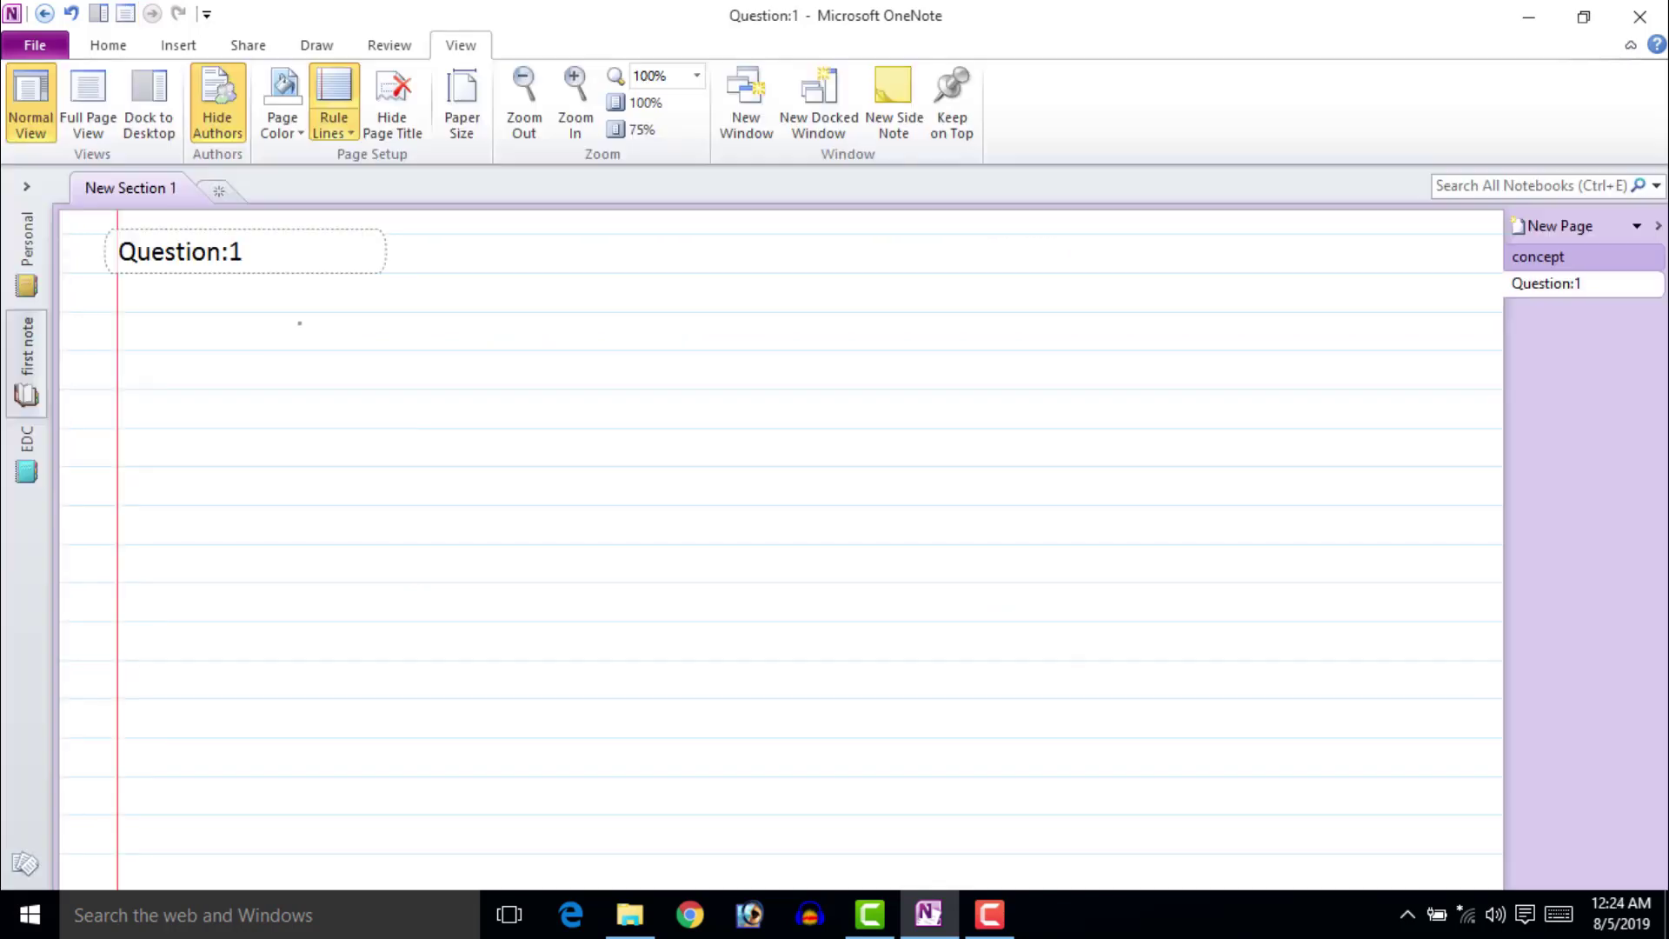
{"action": "left_click_drag", "start_coordinate": [283, 332], "coordinate": [295, 346]}
{"action": "mouse_move", "coordinate": [306, 336]}
{"action": "left_mouse_down"}
{"action": "mouse_move", "coordinate": [323, 358]}
{"action": "mouse_move", "coordinate": [404, 339]}
{"action": "left_mouse_up"}
{"action": "left_click_drag", "start_coordinate": [407, 339], "coordinate": [430, 337]}
{"action": "mouse_move", "coordinate": [463, 336]}
{"action": "left_mouse_down"}
{"action": "mouse_move", "coordinate": [484, 351]}
{"action": "mouse_move", "coordinate": [512, 339]}
{"action": "left_mouse_up"}
{"action": "left_click_drag", "start_coordinate": [526, 331], "coordinate": [547, 341]}
{"action": "mouse_move", "coordinate": [551, 330]}
{"action": "left_mouse_down"}
{"action": "mouse_move", "coordinate": [652, 355]}
{"action": "mouse_move", "coordinate": [664, 337]}
{"action": "left_mouse_up"}
{"action": "left_click_drag", "start_coordinate": [701, 330], "coordinate": [732, 341]}
{"action": "mouse_move", "coordinate": [746, 329]}
{"action": "left_mouse_down"}
{"action": "mouse_move", "coordinate": [754, 361]}
{"action": "mouse_move", "coordinate": [779, 339]}
{"action": "left_mouse_up"}
{"action": "left_click_drag", "start_coordinate": [788, 316], "coordinate": [793, 341]}
{"action": "left_click_drag", "start_coordinate": [798, 336], "coordinate": [836, 341]}
{"action": "mouse_move", "coordinate": [866, 329]}
{"action": "left_mouse_down"}
{"action": "mouse_move", "coordinate": [941, 365]}
{"action": "mouse_move", "coordinate": [959, 348]}
{"action": "left_mouse_up"}
{"action": "left_click", "coordinate": [873, 316]}
{"action": "left_click_drag", "start_coordinate": [972, 334], "coordinate": [1027, 335]}
{"action": "mouse_move", "coordinate": [1019, 327]}
{"action": "left_mouse_down"}
{"action": "mouse_move", "coordinate": [1018, 357]}
{"action": "mouse_move", "coordinate": [1078, 362]}
{"action": "left_mouse_up"}
{"action": "left_click_drag", "start_coordinate": [1105, 327], "coordinate": [1098, 349]}
{"action": "left_click_drag", "start_coordinate": [1111, 334], "coordinate": [1141, 336]}
{"action": "left_click_drag", "start_coordinate": [1145, 327], "coordinate": [1149, 344]}
{"action": "mouse_move", "coordinate": [1156, 320]}
{"action": "left_mouse_down"}
{"action": "mouse_move", "coordinate": [1162, 346]}
{"action": "mouse_move", "coordinate": [1202, 333]}
{"action": "left_mouse_up"}
{"action": "left_click_drag", "start_coordinate": [1182, 340], "coordinate": [1203, 340]}
{"action": "left_click_drag", "start_coordinate": [1217, 325], "coordinate": [1226, 342]}
{"action": "mouse_move", "coordinate": [1238, 327]}
{"action": "left_mouse_down"}
{"action": "mouse_move", "coordinate": [1231, 342]}
{"action": "mouse_move", "coordinate": [1280, 346]}
{"action": "left_mouse_up"}
{"action": "mouse_move", "coordinate": [1285, 320]}
{"action": "left_mouse_down"}
{"action": "mouse_move", "coordinate": [1290, 346]}
{"action": "mouse_move", "coordinate": [1320, 331]}
{"action": "left_mouse_up"}
{"action": "mouse_move", "coordinate": [1310, 321]}
{"action": "left_mouse_down"}
{"action": "mouse_move", "coordinate": [1310, 347]}
{"action": "mouse_move", "coordinate": [1345, 345]}
{"action": "left_mouse_up"}
{"action": "mouse_move", "coordinate": [1363, 320]}
{"action": "left_mouse_down"}
{"action": "mouse_move", "coordinate": [1358, 346]}
{"action": "mouse_move", "coordinate": [1389, 344]}
{"action": "left_mouse_up"}
{"action": "left_click_drag", "start_coordinate": [1394, 332], "coordinate": [1416, 346]}
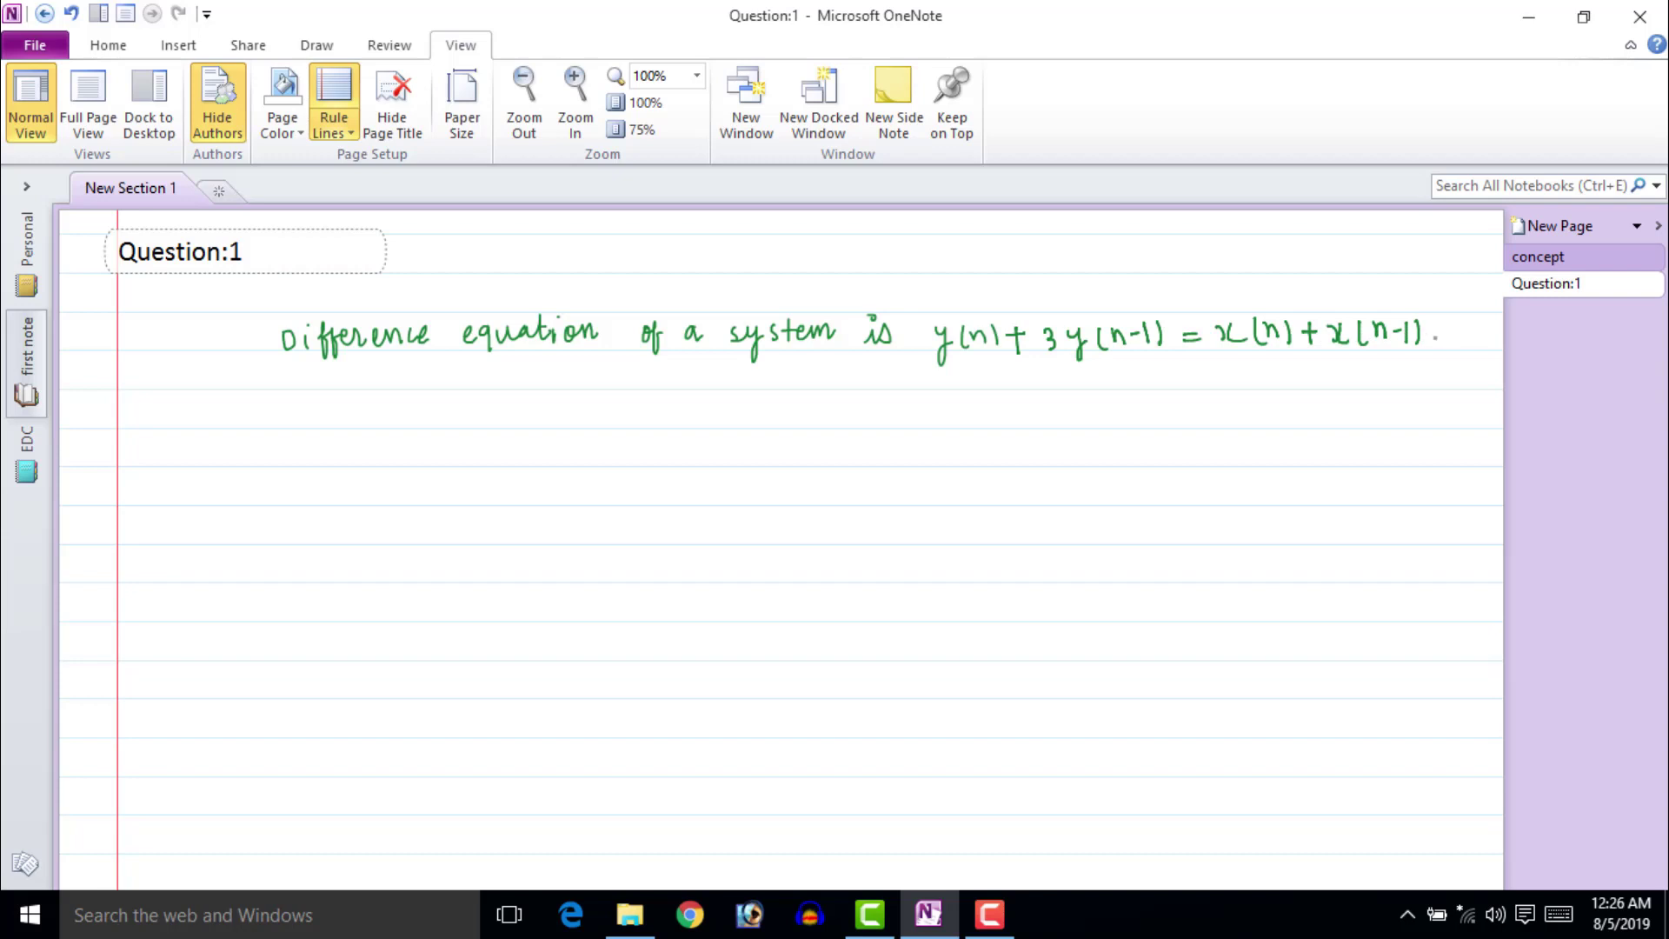
{"action": "left_click_drag", "start_coordinate": [303, 372], "coordinate": [294, 384]}
{"action": "mouse_move", "coordinate": [311, 374]}
{"action": "left_mouse_down"}
{"action": "mouse_move", "coordinate": [321, 402]}
{"action": "mouse_move", "coordinate": [333, 385]}
{"action": "left_mouse_up"}
{"action": "left_click_drag", "start_coordinate": [336, 367], "coordinate": [487, 398]}
{"action": "left_click", "coordinate": [454, 372]}
{"action": "left_click_drag", "start_coordinate": [497, 373], "coordinate": [581, 386]}
{"action": "mouse_move", "coordinate": [583, 368]}
{"action": "left_mouse_down"}
{"action": "mouse_move", "coordinate": [563, 386]}
{"action": "mouse_move", "coordinate": [593, 385]}
{"action": "left_mouse_up"}
{"action": "left_click_drag", "start_coordinate": [603, 377], "coordinate": [619, 381]}
{"action": "left_click_drag", "start_coordinate": [622, 366], "coordinate": [627, 382]}
{"action": "left_click_drag", "start_coordinate": [641, 372], "coordinate": [688, 386]}
{"action": "left_click_drag", "start_coordinate": [685, 399], "coordinate": [700, 413]}
{"action": "left_click_drag", "start_coordinate": [683, 362], "coordinate": [685, 418]}
{"action": "mouse_move", "coordinate": [701, 359]}
{"action": "left_mouse_down"}
{"action": "mouse_move", "coordinate": [705, 412]}
{"action": "mouse_move", "coordinate": [726, 360]}
{"action": "mouse_move", "coordinate": [751, 387]}
{"action": "left_mouse_up"}
{"action": "mouse_move", "coordinate": [763, 370]}
{"action": "left_mouse_down"}
{"action": "mouse_move", "coordinate": [760, 390]}
{"action": "mouse_move", "coordinate": [796, 372]}
{"action": "mouse_move", "coordinate": [846, 400]}
{"action": "left_mouse_up"}
{"action": "mouse_move", "coordinate": [876, 366]}
{"action": "left_mouse_down"}
{"action": "mouse_move", "coordinate": [870, 389]}
{"action": "mouse_move", "coordinate": [888, 376]}
{"action": "left_mouse_up"}
{"action": "left_click_drag", "start_coordinate": [893, 365], "coordinate": [896, 386]}
{"action": "mouse_move", "coordinate": [903, 363]}
{"action": "left_mouse_down"}
{"action": "mouse_move", "coordinate": [908, 388]}
{"action": "mouse_move", "coordinate": [942, 372]}
{"action": "left_mouse_up"}
{"action": "left_click_drag", "start_coordinate": [923, 382], "coordinate": [944, 380]}
{"action": "left_click_drag", "start_coordinate": [951, 372], "coordinate": [969, 384]}
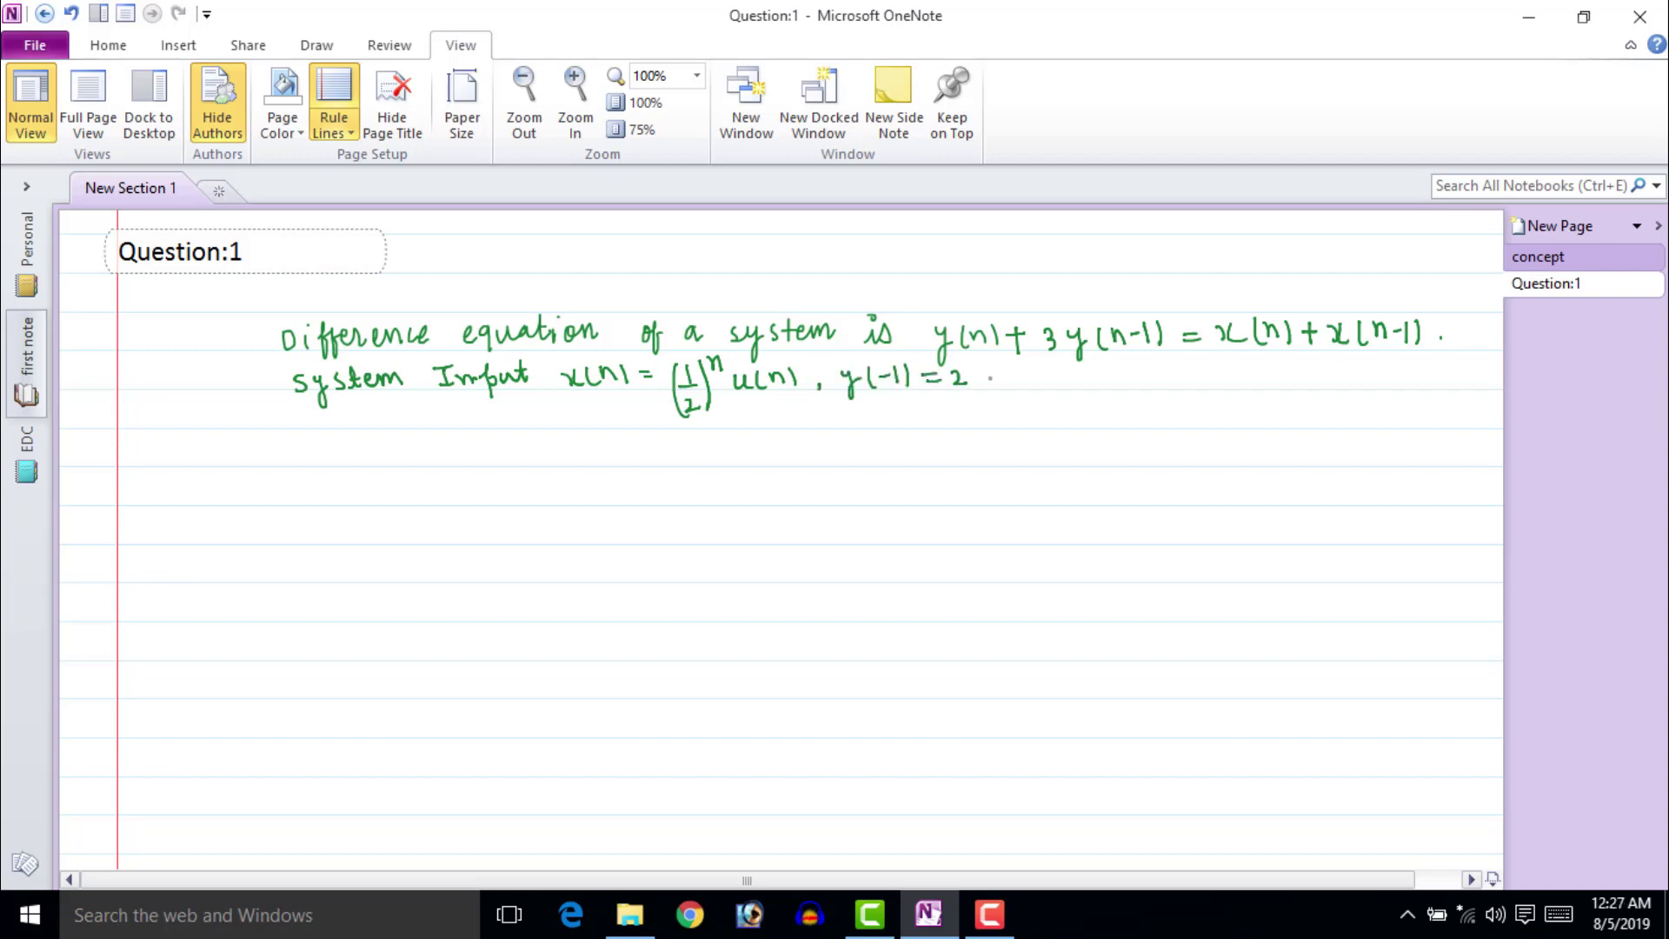
{"action": "left_click_drag", "start_coordinate": [332, 447], "coordinate": [347, 480]}
{"action": "left_click_drag", "start_coordinate": [336, 459], "coordinate": [356, 455]}
{"action": "left_click_drag", "start_coordinate": [363, 452], "coordinate": [393, 467]}
{"action": "left_click_drag", "start_coordinate": [409, 454], "coordinate": [486, 470]}
{"action": "mouse_move", "coordinate": [496, 452]}
{"action": "left_mouse_down"}
{"action": "mouse_move", "coordinate": [497, 468]}
{"action": "mouse_move", "coordinate": [591, 459]}
{"action": "left_mouse_up"}
{"action": "left_click_drag", "start_coordinate": [594, 453], "coordinate": [657, 443]}
{"action": "left_click_drag", "start_coordinate": [645, 461], "coordinate": [660, 462]}
{"action": "left_click_drag", "start_coordinate": [666, 446], "coordinate": [701, 459]}
{"action": "left_click_drag", "start_coordinate": [705, 447], "coordinate": [725, 459]}
{"action": "mouse_move", "coordinate": [727, 438]}
{"action": "left_mouse_down"}
{"action": "mouse_move", "coordinate": [735, 459]}
{"action": "mouse_move", "coordinate": [765, 463]}
{"action": "left_mouse_up"}
{"action": "left_click_drag", "start_coordinate": [764, 443], "coordinate": [794, 460]}
{"action": "left_click_drag", "start_coordinate": [804, 448], "coordinate": [812, 462]}
{"action": "mouse_move", "coordinate": [826, 450]}
{"action": "left_mouse_down"}
{"action": "mouse_move", "coordinate": [824, 475]}
{"action": "mouse_move", "coordinate": [869, 459]}
{"action": "left_mouse_up"}
{"action": "left_click_drag", "start_coordinate": [874, 447], "coordinate": [890, 456]}
{"action": "left_click_drag", "start_coordinate": [493, 516], "coordinate": [494, 533]}
{"action": "mouse_move", "coordinate": [509, 516]}
{"action": "left_mouse_down"}
{"action": "mouse_move", "coordinate": [514, 532]}
{"action": "mouse_move", "coordinate": [484, 543]}
{"action": "left_mouse_up"}
{"action": "mouse_move", "coordinate": [521, 509]}
{"action": "left_mouse_down"}
{"action": "mouse_move", "coordinate": [527, 536]}
{"action": "mouse_move", "coordinate": [584, 533]}
{"action": "left_mouse_up"}
{"action": "left_click_drag", "start_coordinate": [588, 529], "coordinate": [627, 527]}
{"action": "mouse_move", "coordinate": [671, 516]}
{"action": "left_mouse_down"}
{"action": "mouse_move", "coordinate": [659, 532]}
{"action": "mouse_move", "coordinate": [687, 532]}
{"action": "left_mouse_up"}
{"action": "left_click_drag", "start_coordinate": [702, 521], "coordinate": [735, 532]}
{"action": "left_click_drag", "start_coordinate": [767, 511], "coordinate": [782, 532]}
{"action": "left_click_drag", "start_coordinate": [782, 525], "coordinate": [796, 531]}
{"action": "left_click_drag", "start_coordinate": [799, 518], "coordinate": [817, 546]}
{"action": "left_click_drag", "start_coordinate": [818, 520], "coordinate": [873, 526]}
{"action": "left_click_drag", "start_coordinate": [869, 520], "coordinate": [895, 526]}
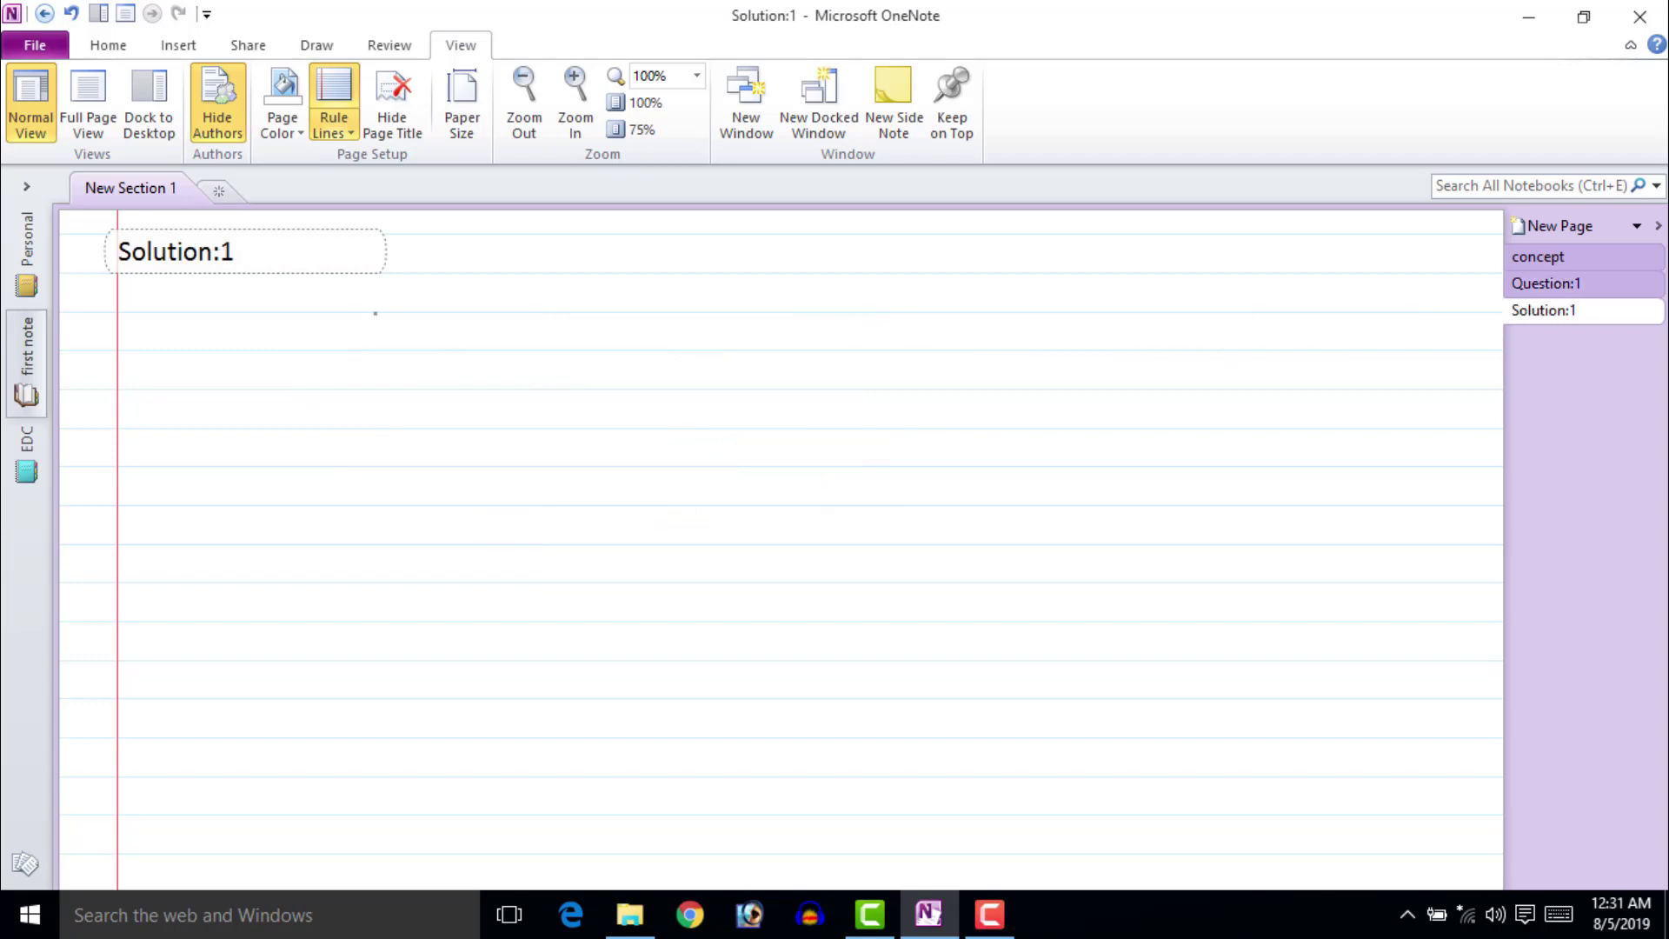
{"action": "left_click_drag", "start_coordinate": [336, 328], "coordinate": [380, 349]}
{"action": "left_click_drag", "start_coordinate": [372, 328], "coordinate": [393, 329]}
{"action": "left_click_drag", "start_coordinate": [374, 347], "coordinate": [419, 350]}
{"action": "left_click_drag", "start_coordinate": [428, 322], "coordinate": [427, 335]}
{"action": "left_click_drag", "start_coordinate": [432, 344], "coordinate": [547, 342]}
{"action": "left_click_drag", "start_coordinate": [548, 326], "coordinate": [531, 343]}
{"action": "left_click_drag", "start_coordinate": [563, 325], "coordinate": [560, 343]}
{"action": "left_click_drag", "start_coordinate": [568, 343], "coordinate": [595, 343]}
{"action": "left_click_drag", "start_coordinate": [611, 332], "coordinate": [624, 332]}
{"action": "left_click_drag", "start_coordinate": [611, 340], "coordinate": [625, 340]}
{"action": "left_click_drag", "start_coordinate": [640, 328], "coordinate": [716, 352]}
{"action": "left_click_drag", "start_coordinate": [737, 325], "coordinate": [733, 348]}
{"action": "left_click_drag", "start_coordinate": [747, 336], "coordinate": [767, 345]}
{"action": "left_click_drag", "start_coordinate": [778, 323], "coordinate": [782, 346]}
{"action": "left_click_drag", "start_coordinate": [805, 331], "coordinate": [844, 343]}
{"action": "mouse_move", "coordinate": [483, 425]}
{"action": "left_mouse_down"}
{"action": "mouse_move", "coordinate": [493, 403]}
{"action": "mouse_move", "coordinate": [492, 428]}
{"action": "left_mouse_up"}
{"action": "left_click_drag", "start_coordinate": [511, 413], "coordinate": [529, 440]}
{"action": "mouse_move", "coordinate": [540, 406]}
{"action": "left_mouse_down"}
{"action": "mouse_move", "coordinate": [544, 442]}
{"action": "mouse_move", "coordinate": [603, 416]}
{"action": "mouse_move", "coordinate": [685, 414]}
{"action": "left_mouse_up"}
{"action": "mouse_move", "coordinate": [688, 407]}
{"action": "left_mouse_down"}
{"action": "mouse_move", "coordinate": [695, 432]}
{"action": "mouse_move", "coordinate": [738, 421]}
{"action": "left_mouse_up"}
{"action": "mouse_move", "coordinate": [738, 398]}
{"action": "left_mouse_down"}
{"action": "mouse_move", "coordinate": [772, 420]}
{"action": "mouse_move", "coordinate": [758, 402]}
{"action": "left_mouse_up"}
{"action": "left_click_drag", "start_coordinate": [772, 410], "coordinate": [845, 421]}
{"action": "mouse_move", "coordinate": [856, 398]}
{"action": "left_mouse_down"}
{"action": "mouse_move", "coordinate": [848, 436]}
{"action": "mouse_move", "coordinate": [882, 422]}
{"action": "left_mouse_up"}
{"action": "mouse_move", "coordinate": [901, 405]}
{"action": "left_mouse_down"}
{"action": "mouse_move", "coordinate": [910, 438]}
{"action": "mouse_move", "coordinate": [941, 425]}
{"action": "left_mouse_up"}
{"action": "left_click_drag", "start_coordinate": [946, 413], "coordinate": [995, 423]}
{"action": "left_click_drag", "start_coordinate": [1010, 410], "coordinate": [1042, 422]}
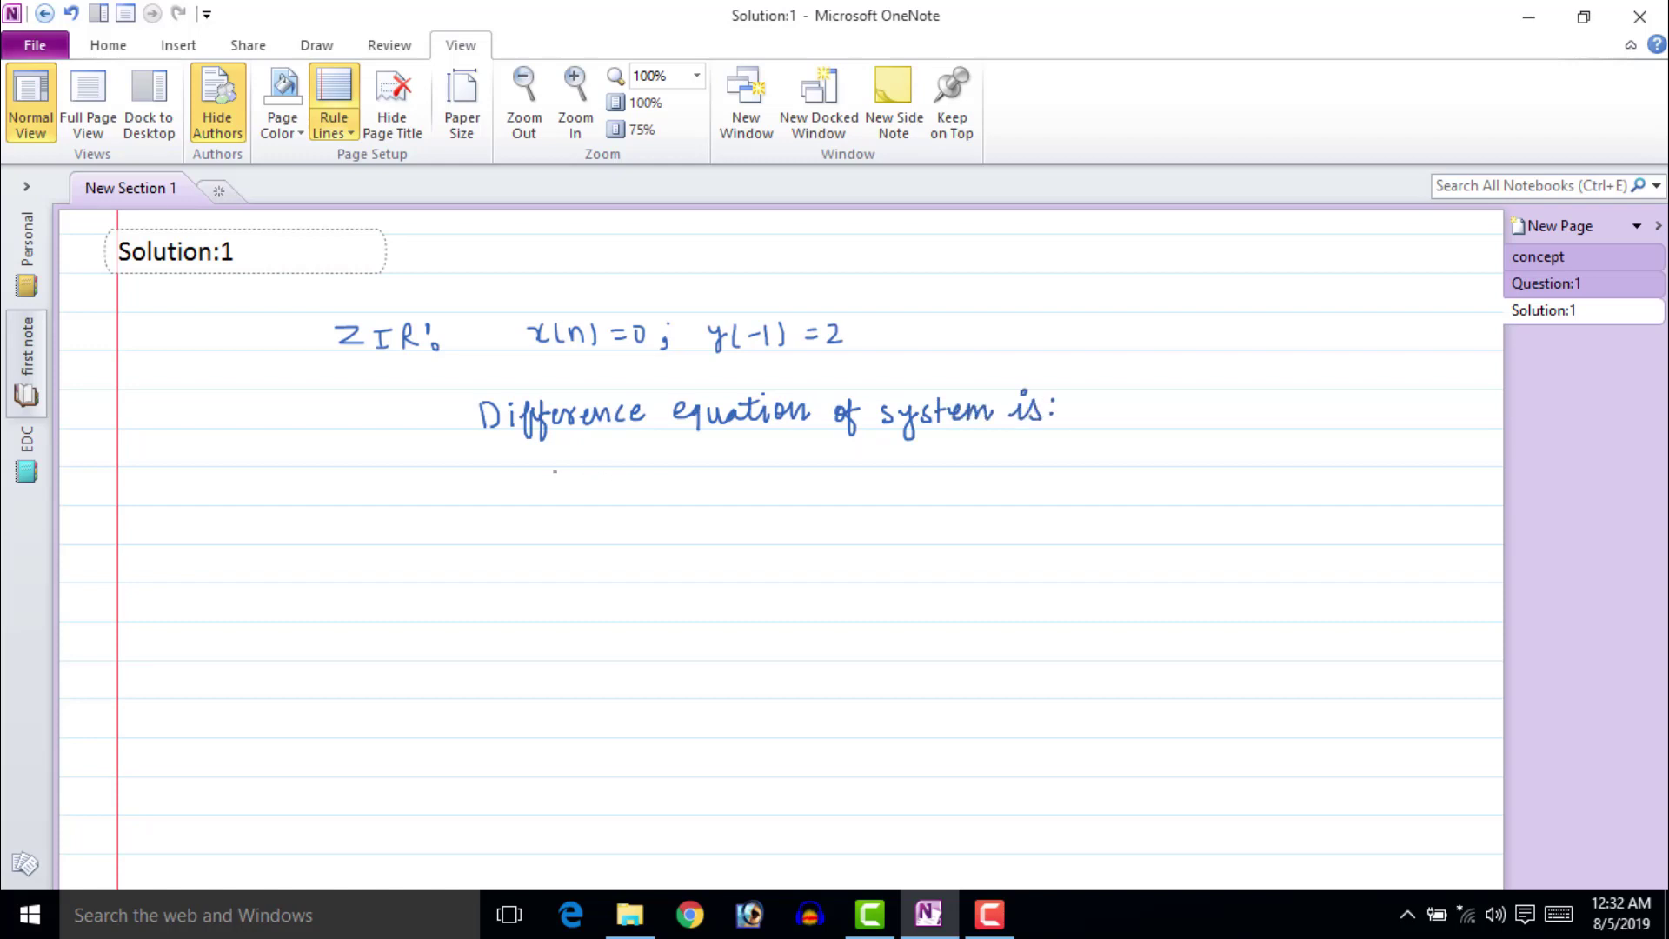
{"action": "left_click_drag", "start_coordinate": [546, 476], "coordinate": [553, 504]}
{"action": "mouse_move", "coordinate": [569, 479]}
{"action": "left_mouse_down"}
{"action": "mouse_move", "coordinate": [567, 501]}
{"action": "mouse_move", "coordinate": [600, 494]}
{"action": "left_mouse_up"}
{"action": "mouse_move", "coordinate": [605, 478]}
{"action": "left_mouse_down"}
{"action": "mouse_move", "coordinate": [607, 498]}
{"action": "mouse_move", "coordinate": [722, 502]}
{"action": "left_mouse_up"}
{"action": "left_click_drag", "start_coordinate": [732, 487], "coordinate": [748, 495]}
{"action": "mouse_move", "coordinate": [753, 487]}
{"action": "left_mouse_down"}
{"action": "mouse_move", "coordinate": [793, 506]}
{"action": "mouse_move", "coordinate": [840, 484]}
{"action": "left_mouse_up"}
{"action": "left_click_drag", "start_coordinate": [821, 493], "coordinate": [863, 480]}
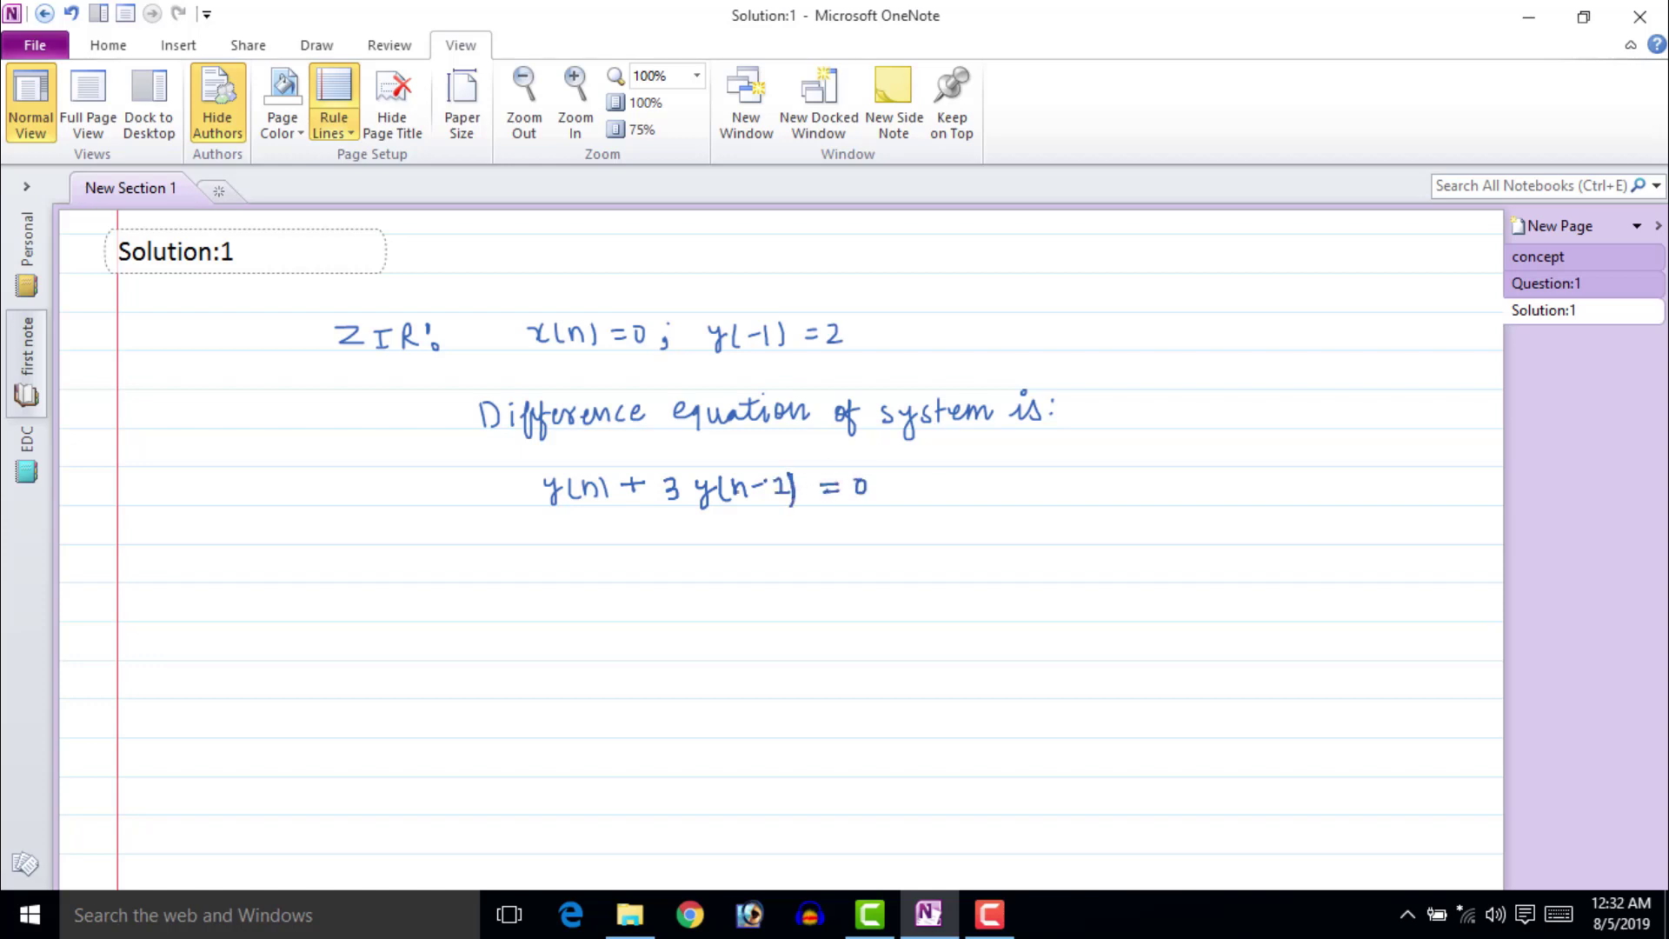
{"action": "left_click_drag", "start_coordinate": [366, 557], "coordinate": [382, 585]}
{"action": "left_click_drag", "start_coordinate": [388, 572], "coordinate": [399, 600]}
{"action": "left_click_drag", "start_coordinate": [427, 575], "coordinate": [629, 573]}
{"action": "left_click_drag", "start_coordinate": [634, 558], "coordinate": [713, 579]}
{"action": "mouse_move", "coordinate": [722, 549]}
{"action": "left_mouse_down"}
{"action": "mouse_move", "coordinate": [753, 581]}
{"action": "mouse_move", "coordinate": [857, 580]}
{"action": "left_mouse_up"}
{"action": "left_click_drag", "start_coordinate": [879, 556], "coordinate": [965, 581]}
{"action": "left_click_drag", "start_coordinate": [982, 563], "coordinate": [1092, 574]}
{"action": "left_click_drag", "start_coordinate": [1099, 566], "coordinate": [1144, 565]}
{"action": "left_click_drag", "start_coordinate": [448, 637], "coordinate": [460, 674]}
{"action": "left_click_drag", "start_coordinate": [473, 637], "coordinate": [472, 668]}
{"action": "left_click_drag", "start_coordinate": [480, 645], "coordinate": [497, 659]}
{"action": "mouse_move", "coordinate": [504, 637]}
{"action": "left_mouse_down"}
{"action": "mouse_move", "coordinate": [511, 668]}
{"action": "mouse_move", "coordinate": [551, 649]}
{"action": "left_mouse_up"}
{"action": "left_click_drag", "start_coordinate": [539, 638], "coordinate": [539, 660]}
{"action": "left_click_drag", "start_coordinate": [562, 636], "coordinate": [577, 659]}
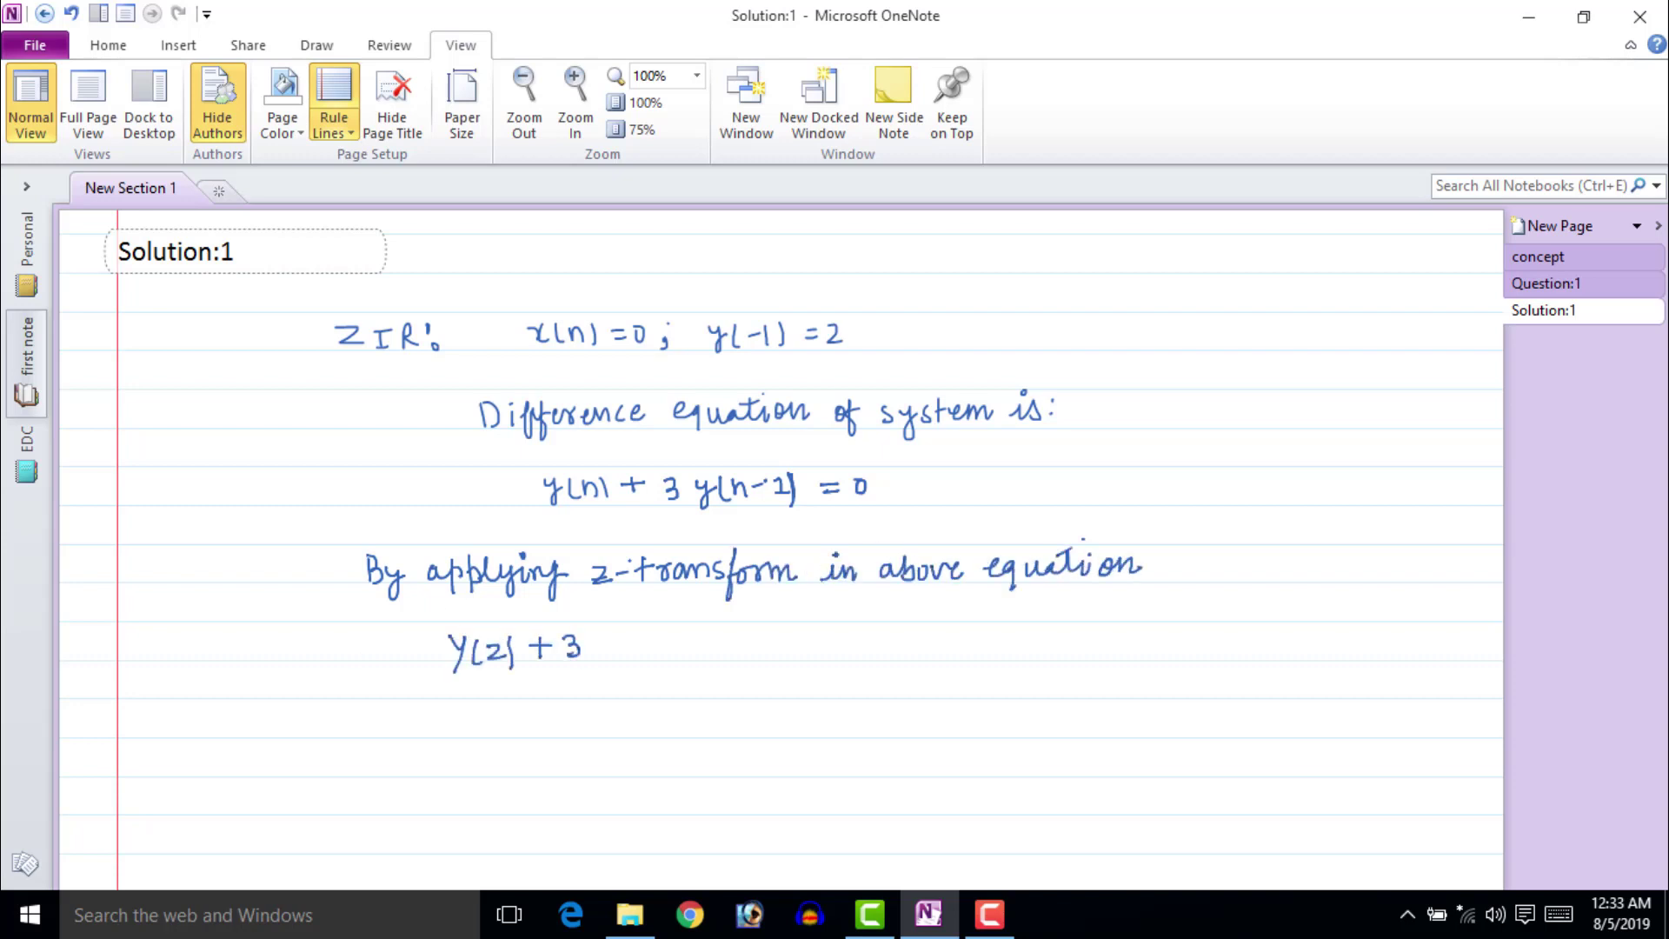
{"action": "left_click_drag", "start_coordinate": [588, 626], "coordinate": [601, 626]}
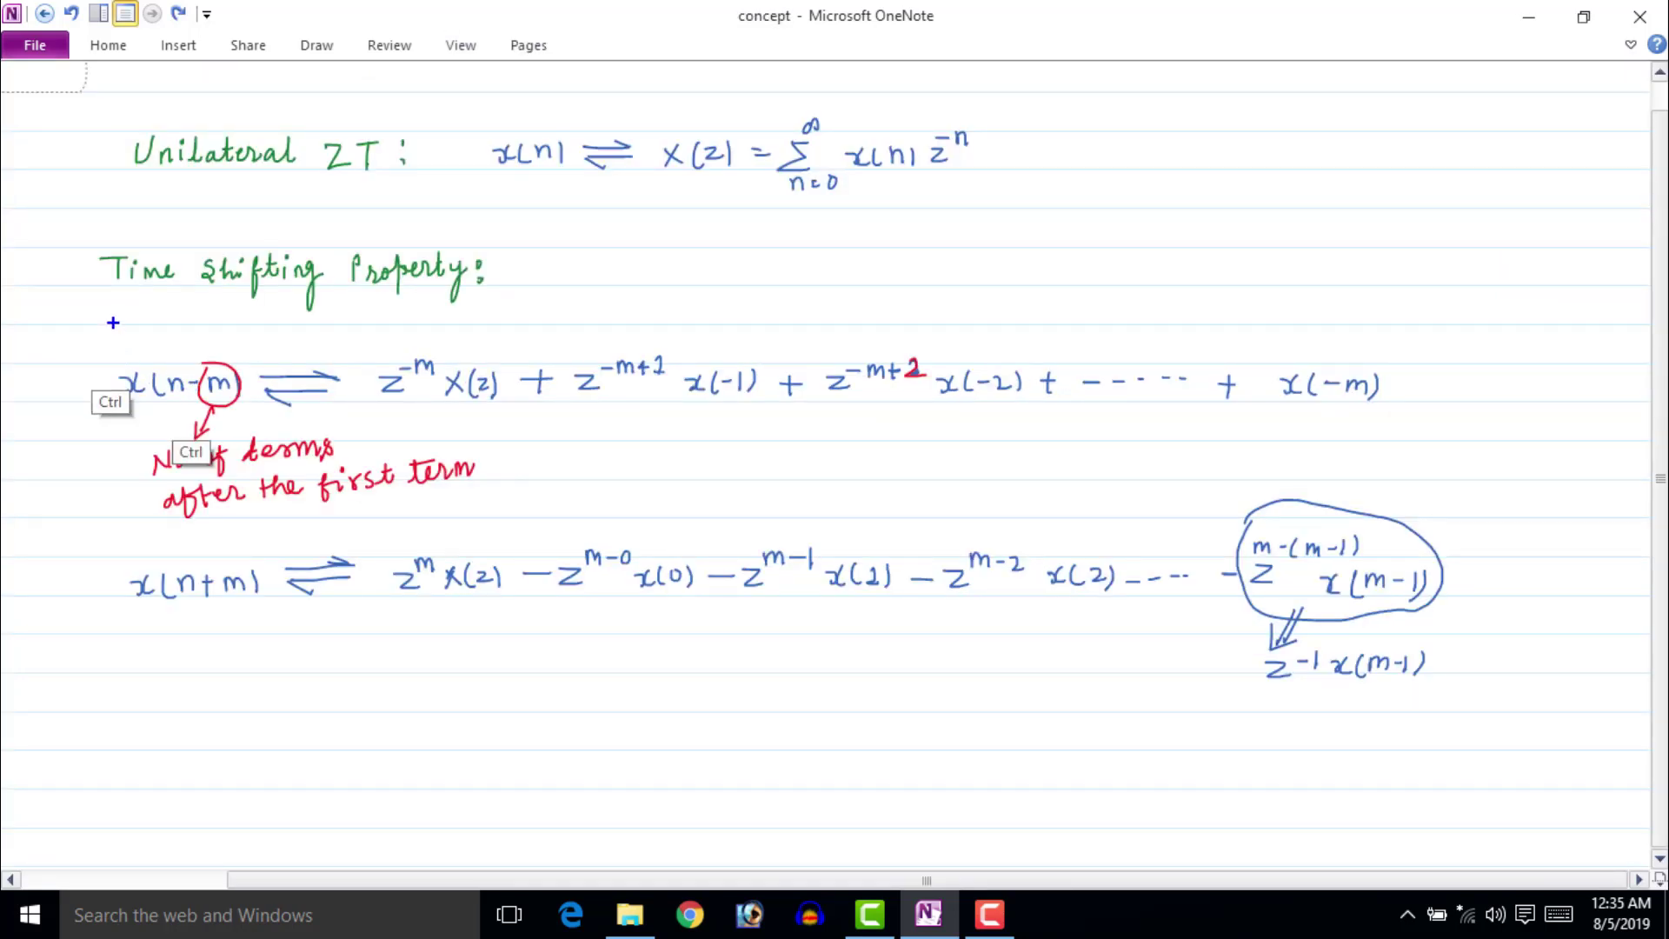
{"action": "mouse_move", "coordinate": [113, 324]}
{"action": "left_mouse_down"}
{"action": "mouse_move", "coordinate": [552, 434]}
{"action": "mouse_move", "coordinate": [1436, 459]}
{"action": "left_mouse_up"}
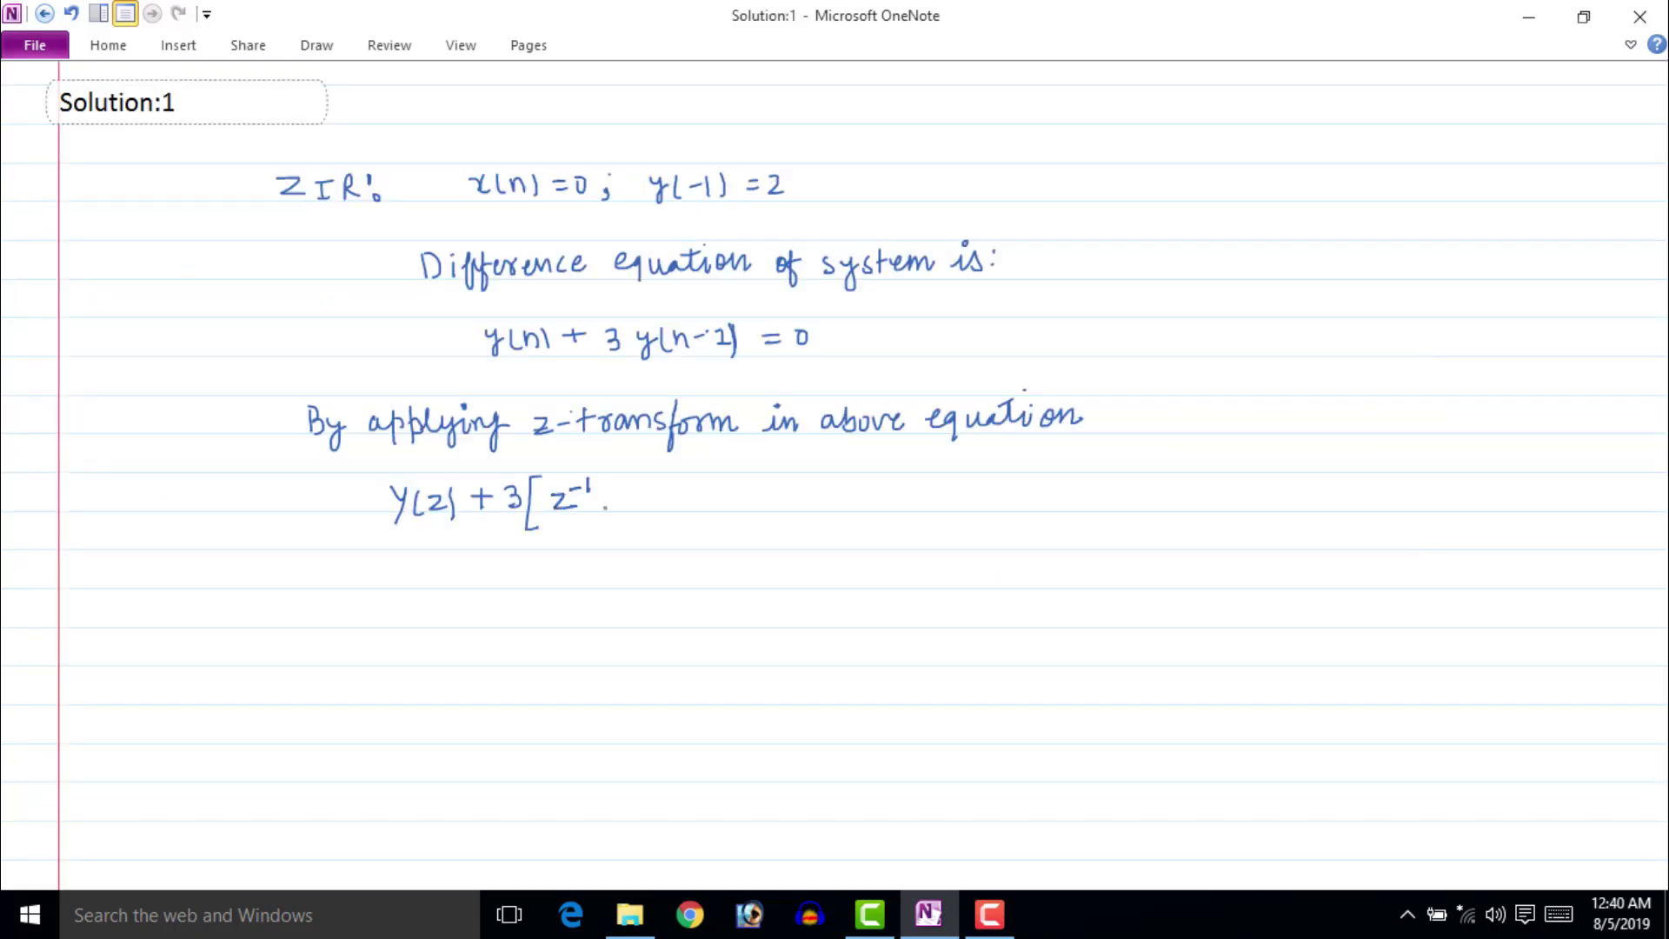
{"action": "left_click_drag", "start_coordinate": [601, 486], "coordinate": [658, 513]}
{"action": "mouse_move", "coordinate": [671, 495]}
{"action": "left_mouse_down"}
{"action": "mouse_move", "coordinate": [778, 478]}
{"action": "mouse_move", "coordinate": [959, 496]}
{"action": "left_mouse_up"}
{"action": "mouse_move", "coordinate": [320, 606]}
{"action": "left_mouse_down"}
{"action": "mouse_move", "coordinate": [353, 609]}
{"action": "mouse_move", "coordinate": [350, 622]}
{"action": "mouse_move", "coordinate": [534, 619]}
{"action": "left_mouse_up"}
{"action": "mouse_move", "coordinate": [555, 598]}
{"action": "left_mouse_down"}
{"action": "mouse_move", "coordinate": [572, 619]}
{"action": "mouse_move", "coordinate": [642, 617]}
{"action": "left_mouse_up"}
{"action": "mouse_move", "coordinate": [647, 595]}
{"action": "left_mouse_down"}
{"action": "mouse_move", "coordinate": [650, 621]}
{"action": "mouse_move", "coordinate": [688, 608]}
{"action": "left_mouse_up"}
{"action": "mouse_move", "coordinate": [679, 597]}
{"action": "left_mouse_down"}
{"action": "mouse_move", "coordinate": [679, 619]}
{"action": "mouse_move", "coordinate": [766, 605]}
{"action": "left_mouse_up"}
{"action": "left_click_drag", "start_coordinate": [741, 614], "coordinate": [761, 613]}
{"action": "left_click_drag", "start_coordinate": [793, 603], "coordinate": [790, 605]}
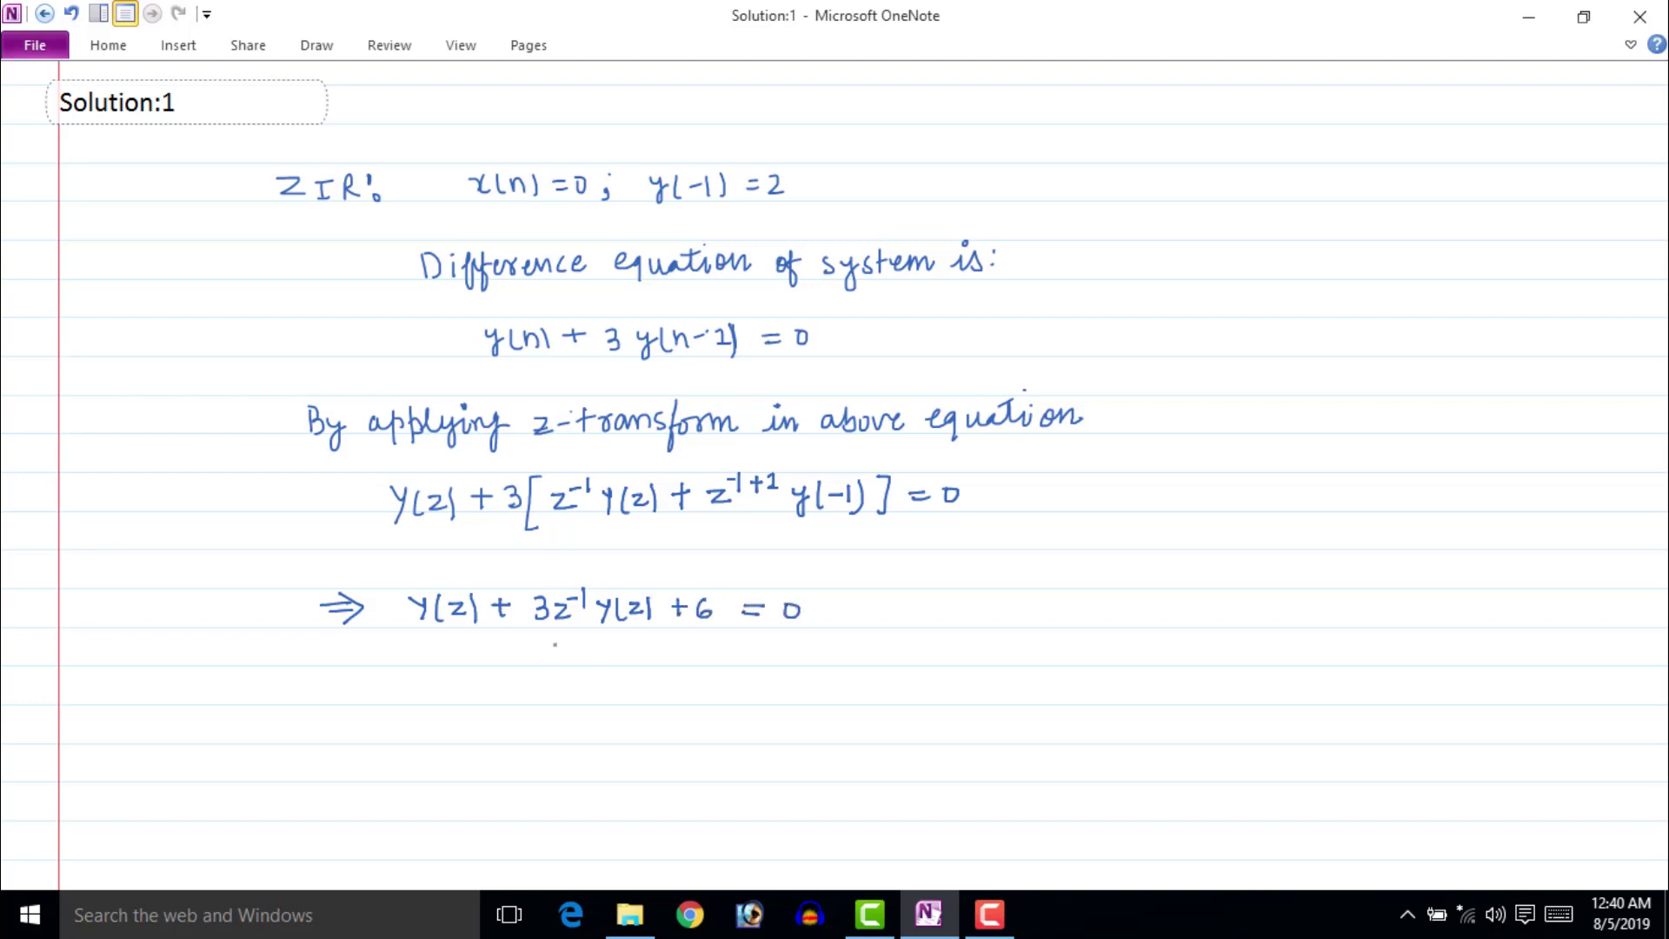
{"action": "mouse_move", "coordinate": [468, 672]}
{"action": "left_mouse_down"}
{"action": "mouse_move", "coordinate": [477, 701]}
{"action": "mouse_move", "coordinate": [502, 695]}
{"action": "left_mouse_up"}
{"action": "left_click_drag", "start_coordinate": [519, 676], "coordinate": [541, 688]}
{"action": "mouse_move", "coordinate": [544, 670]}
{"action": "left_mouse_down"}
{"action": "mouse_move", "coordinate": [549, 695]}
{"action": "mouse_move", "coordinate": [706, 675]}
{"action": "mouse_move", "coordinate": [830, 699]}
{"action": "left_mouse_up"}
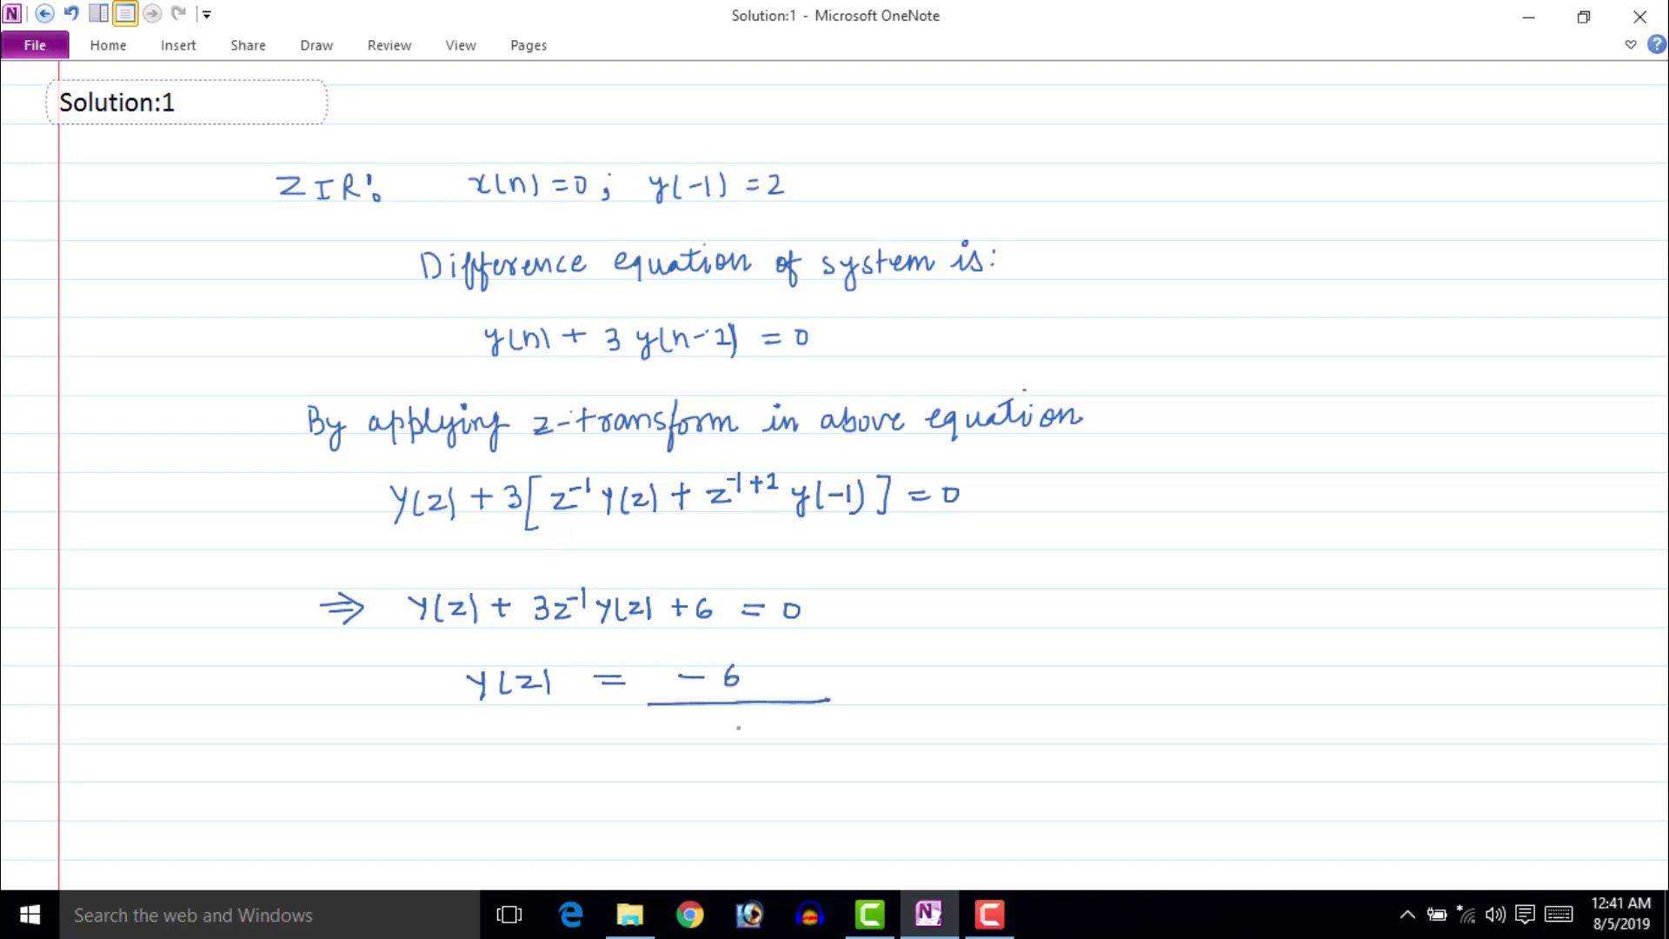
{"action": "left_click_drag", "start_coordinate": [704, 733], "coordinate": [725, 733]}
{"action": "left_click_drag", "start_coordinate": [714, 722], "coordinate": [714, 743]}
{"action": "mouse_move", "coordinate": [744, 723]}
{"action": "left_mouse_down"}
{"action": "mouse_move", "coordinate": [746, 743]}
{"action": "mouse_move", "coordinate": [782, 743]}
{"action": "left_mouse_up"}
{"action": "left_click_drag", "start_coordinate": [780, 723], "coordinate": [791, 721]}
{"action": "left_click_drag", "start_coordinate": [795, 713], "coordinate": [798, 731]}
{"action": "left_click_drag", "start_coordinate": [600, 758], "coordinate": [606, 789]}
{"action": "left_click_drag", "start_coordinate": [583, 761], "coordinate": [589, 791]}
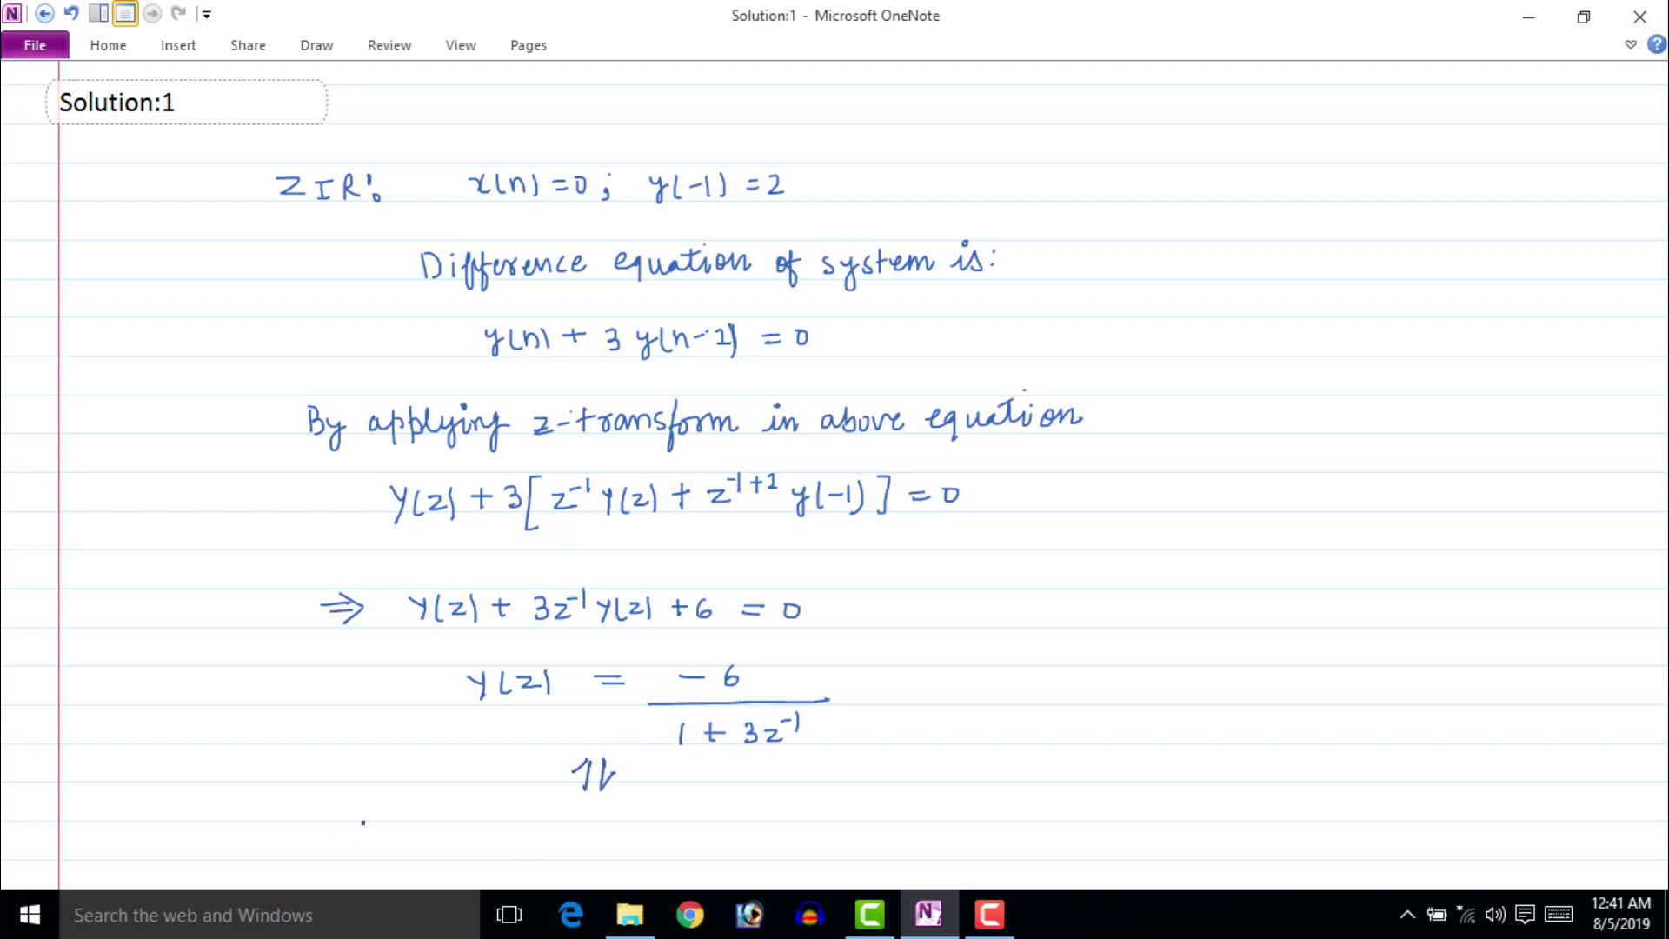
{"action": "mouse_move", "coordinate": [363, 821]}
{"action": "left_mouse_down"}
{"action": "mouse_move", "coordinate": [434, 829]}
{"action": "mouse_move", "coordinate": [455, 809]}
{"action": "mouse_move", "coordinate": [482, 834]}
{"action": "left_mouse_up"}
{"action": "left_click_drag", "start_coordinate": [489, 830], "coordinate": [490, 848]}
{"action": "mouse_move", "coordinate": [490, 830]}
{"action": "left_mouse_down"}
{"action": "mouse_move", "coordinate": [505, 849]}
{"action": "mouse_move", "coordinate": [545, 831]}
{"action": "left_mouse_up"}
{"action": "left_click_drag", "start_coordinate": [529, 841], "coordinate": [548, 841]}
{"action": "left_click_drag", "start_coordinate": [558, 831], "coordinate": [649, 831]}
{"action": "left_click_drag", "start_coordinate": [651, 821], "coordinate": [652, 841]}
{"action": "mouse_move", "coordinate": [669, 815]}
{"action": "left_mouse_down"}
{"action": "mouse_move", "coordinate": [670, 843]}
{"action": "mouse_move", "coordinate": [695, 816]}
{"action": "mouse_move", "coordinate": [724, 833]}
{"action": "left_mouse_up"}
{"action": "left_click_drag", "start_coordinate": [732, 815], "coordinate": [724, 839]}
{"action": "mouse_move", "coordinate": [737, 836]}
{"action": "left_mouse_down"}
{"action": "mouse_move", "coordinate": [753, 823]}
{"action": "mouse_move", "coordinate": [765, 839]}
{"action": "left_mouse_up"}
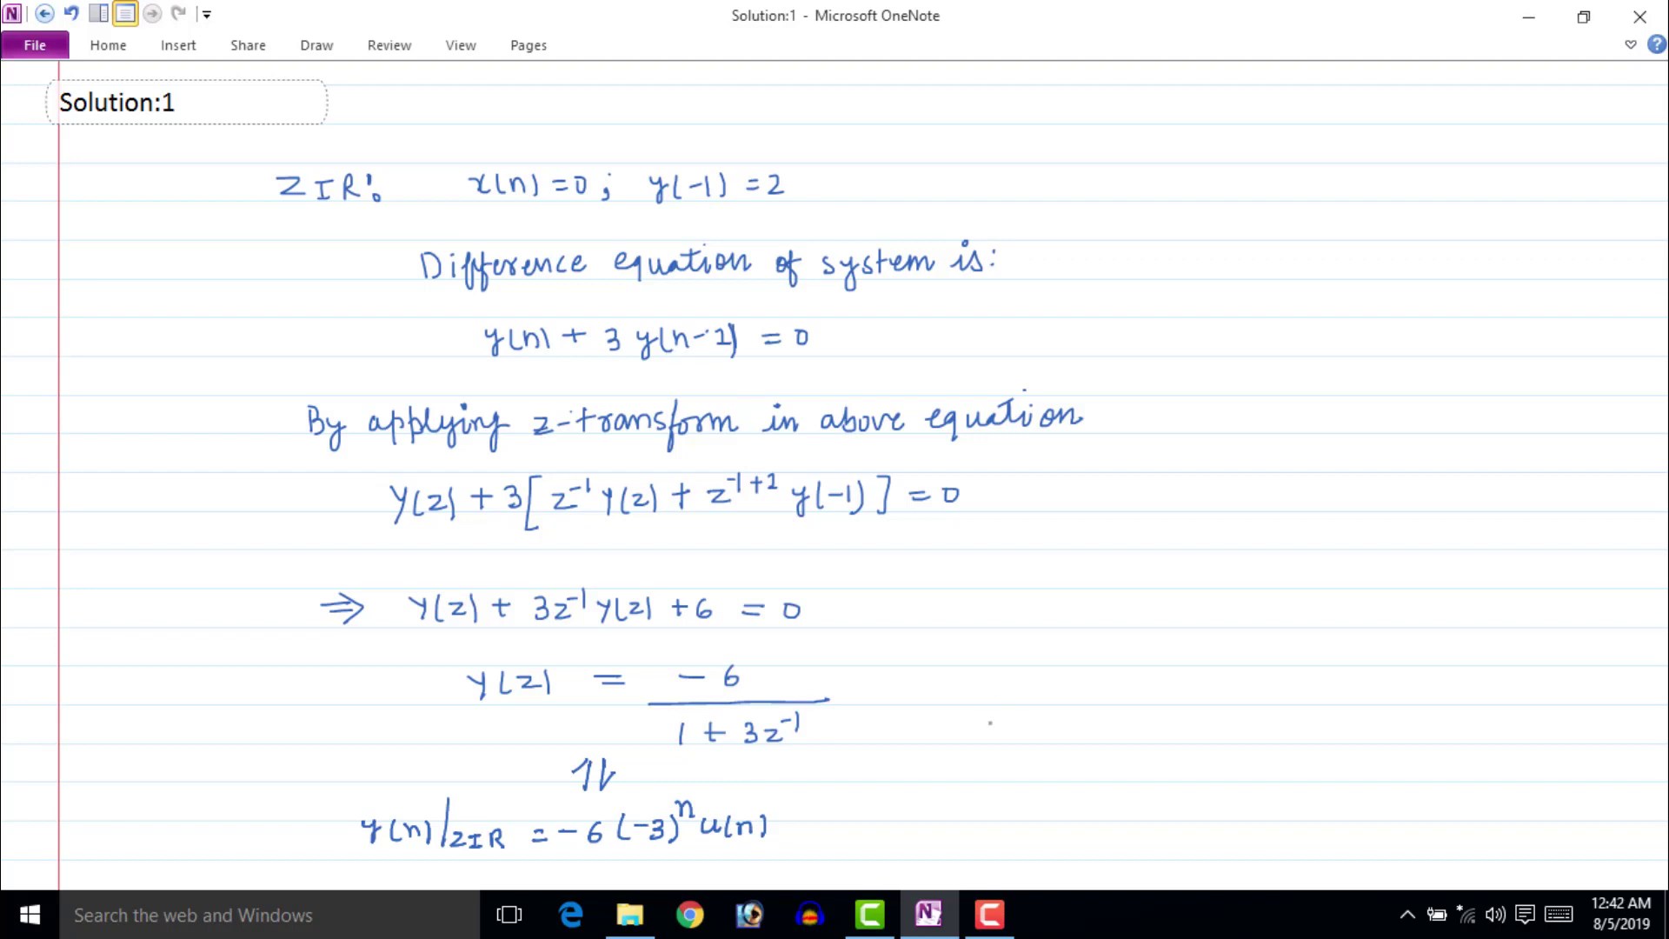
{"action": "mouse_move", "coordinate": [983, 758]}
{"action": "left_mouse_down"}
{"action": "mouse_move", "coordinate": [953, 777]}
{"action": "mouse_move", "coordinate": [974, 817]}
{"action": "left_mouse_up"}
{"action": "left_click", "coordinate": [1001, 773]}
{"action": "left_click_drag", "start_coordinate": [1100, 753], "coordinate": [1094, 773]}
{"action": "left_click_drag", "start_coordinate": [1070, 778], "coordinate": [1118, 776]}
{"action": "mouse_move", "coordinate": [1082, 789]}
{"action": "left_mouse_down"}
{"action": "mouse_move", "coordinate": [1076, 812]}
{"action": "mouse_move", "coordinate": [1116, 800]}
{"action": "left_mouse_up"}
{"action": "left_click_drag", "start_coordinate": [1139, 795], "coordinate": [1165, 812]}
{"action": "left_click_drag", "start_coordinate": [1162, 788], "coordinate": [1292, 768]}
{"action": "mouse_move", "coordinate": [1278, 780]}
{"action": "left_mouse_down"}
{"action": "mouse_move", "coordinate": [1227, 783]}
{"action": "mouse_move", "coordinate": [1251, 806]}
{"action": "left_mouse_up"}
{"action": "left_click_drag", "start_coordinate": [1260, 737], "coordinate": [1257, 755]}
{"action": "left_click_drag", "start_coordinate": [1243, 755], "coordinate": [1267, 751]}
{"action": "left_click_drag", "start_coordinate": [1255, 742], "coordinate": [1292, 758]}
{"action": "left_click_drag", "start_coordinate": [1296, 746], "coordinate": [1313, 745]}
{"action": "mouse_move", "coordinate": [1304, 746]}
{"action": "left_mouse_down"}
{"action": "mouse_move", "coordinate": [1302, 765]}
{"action": "mouse_move", "coordinate": [1372, 782]}
{"action": "left_mouse_up"}
{"action": "left_click_drag", "start_coordinate": [1384, 757], "coordinate": [1426, 780]}
{"action": "mouse_move", "coordinate": [1434, 759]}
{"action": "left_mouse_down"}
{"action": "mouse_move", "coordinate": [1432, 783]}
{"action": "mouse_move", "coordinate": [1469, 763]}
{"action": "mouse_move", "coordinate": [1481, 798]}
{"action": "left_mouse_up"}
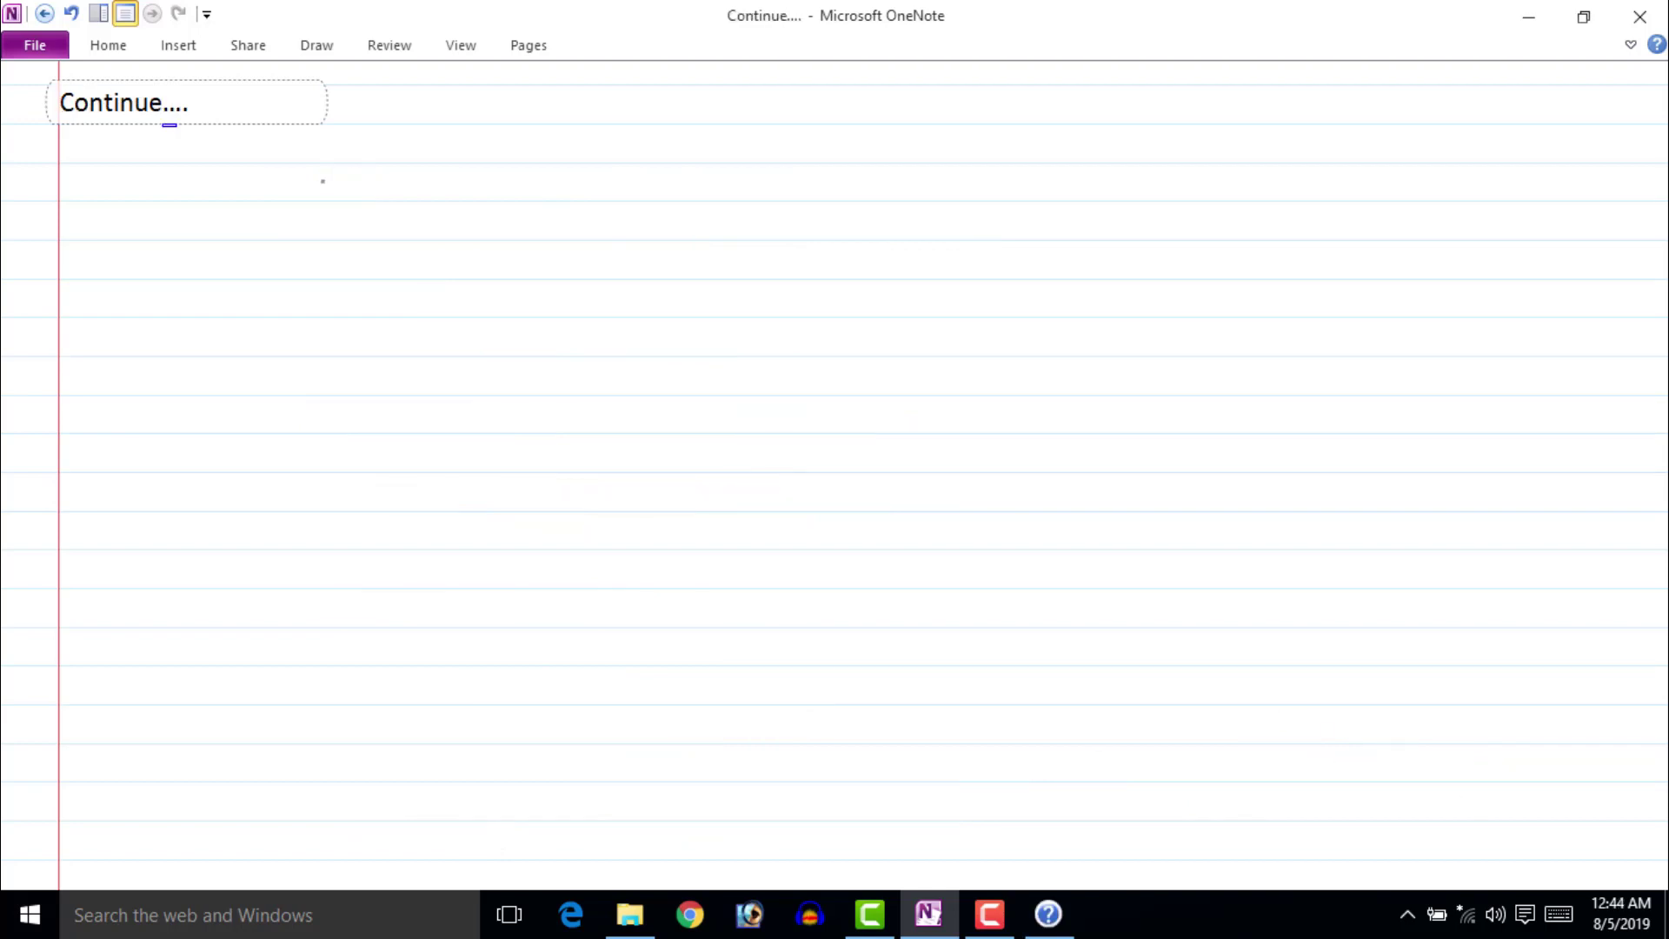
{"action": "left_click_drag", "start_coordinate": [323, 176], "coordinate": [354, 191]}
{"action": "left_click_drag", "start_coordinate": [368, 184], "coordinate": [369, 196]}
{"action": "left_click_drag", "start_coordinate": [391, 177], "coordinate": [391, 198]}
{"action": "mouse_move", "coordinate": [391, 176]}
{"action": "left_mouse_down"}
{"action": "mouse_move", "coordinate": [411, 198]}
{"action": "mouse_move", "coordinate": [427, 181]}
{"action": "left_mouse_up"}
{"action": "left_click_drag", "start_coordinate": [432, 193], "coordinate": [431, 202]}
{"action": "left_click_drag", "start_coordinate": [452, 190], "coordinate": [453, 192]}
{"action": "left_click_drag", "start_coordinate": [568, 178], "coordinate": [574, 212]}
{"action": "mouse_move", "coordinate": [598, 175]}
{"action": "left_mouse_down"}
{"action": "mouse_move", "coordinate": [593, 205]}
{"action": "mouse_move", "coordinate": [619, 189]}
{"action": "left_mouse_up"}
{"action": "left_click_drag", "start_coordinate": [627, 173], "coordinate": [626, 200]}
{"action": "mouse_move", "coordinate": [638, 170]}
{"action": "left_mouse_down"}
{"action": "mouse_move", "coordinate": [645, 200]}
{"action": "mouse_move", "coordinate": [678, 188]}
{"action": "left_mouse_up"}
{"action": "left_click_drag", "start_coordinate": [664, 194], "coordinate": [678, 194]}
{"action": "left_click_drag", "start_coordinate": [700, 177], "coordinate": [779, 198]}
{"action": "left_click_drag", "start_coordinate": [794, 178], "coordinate": [786, 200]}
{"action": "mouse_move", "coordinate": [800, 199]}
{"action": "left_mouse_down"}
{"action": "mouse_move", "coordinate": [818, 184]}
{"action": "mouse_move", "coordinate": [823, 202]}
{"action": "left_mouse_up"}
{"action": "mouse_move", "coordinate": [843, 183]}
{"action": "left_mouse_down"}
{"action": "mouse_move", "coordinate": [904, 193]}
{"action": "mouse_move", "coordinate": [902, 217]}
{"action": "left_mouse_up"}
{"action": "mouse_move", "coordinate": [891, 169]}
{"action": "left_mouse_down"}
{"action": "mouse_move", "coordinate": [880, 228]}
{"action": "mouse_move", "coordinate": [908, 224]}
{"action": "mouse_move", "coordinate": [937, 179]}
{"action": "mouse_move", "coordinate": [959, 200]}
{"action": "left_mouse_up"}
{"action": "left_click_drag", "start_coordinate": [969, 182], "coordinate": [965, 201]}
{"action": "left_click_drag", "start_coordinate": [977, 187], "coordinate": [995, 200]}
{"action": "left_click_drag", "start_coordinate": [999, 183], "coordinate": [1092, 180]}
{"action": "mouse_move", "coordinate": [1072, 168]}
{"action": "left_mouse_down"}
{"action": "mouse_move", "coordinate": [1093, 181]}
{"action": "mouse_move", "coordinate": [1058, 200]}
{"action": "mouse_move", "coordinate": [1146, 196]}
{"action": "left_mouse_up"}
{"action": "mouse_move", "coordinate": [1147, 172]}
{"action": "left_mouse_down"}
{"action": "mouse_move", "coordinate": [1130, 198]}
{"action": "mouse_move", "coordinate": [1158, 200]}
{"action": "left_mouse_up"}
{"action": "left_click_drag", "start_coordinate": [1169, 180], "coordinate": [1185, 195]}
{"action": "mouse_move", "coordinate": [1194, 173]}
{"action": "left_mouse_down"}
{"action": "mouse_move", "coordinate": [1198, 200]}
{"action": "mouse_move", "coordinate": [1233, 182]}
{"action": "left_mouse_up"}
{"action": "left_click_drag", "start_coordinate": [1217, 190], "coordinate": [1319, 188]}
{"action": "mouse_move", "coordinate": [1269, 199]}
{"action": "left_mouse_down"}
{"action": "mouse_move", "coordinate": [1269, 221]}
{"action": "mouse_move", "coordinate": [1298, 209]}
{"action": "left_mouse_up"}
{"action": "left_click_drag", "start_coordinate": [1313, 200], "coordinate": [1309, 220]}
{"action": "mouse_move", "coordinate": [1299, 223]}
{"action": "left_mouse_down"}
{"action": "mouse_move", "coordinate": [1318, 223]}
{"action": "mouse_move", "coordinate": [1317, 257]}
{"action": "mouse_move", "coordinate": [1343, 223]}
{"action": "left_mouse_up"}
{"action": "left_click_drag", "start_coordinate": [1347, 206], "coordinate": [1366, 219]}
{"action": "left_click_drag", "start_coordinate": [1318, 186], "coordinate": [1370, 186]}
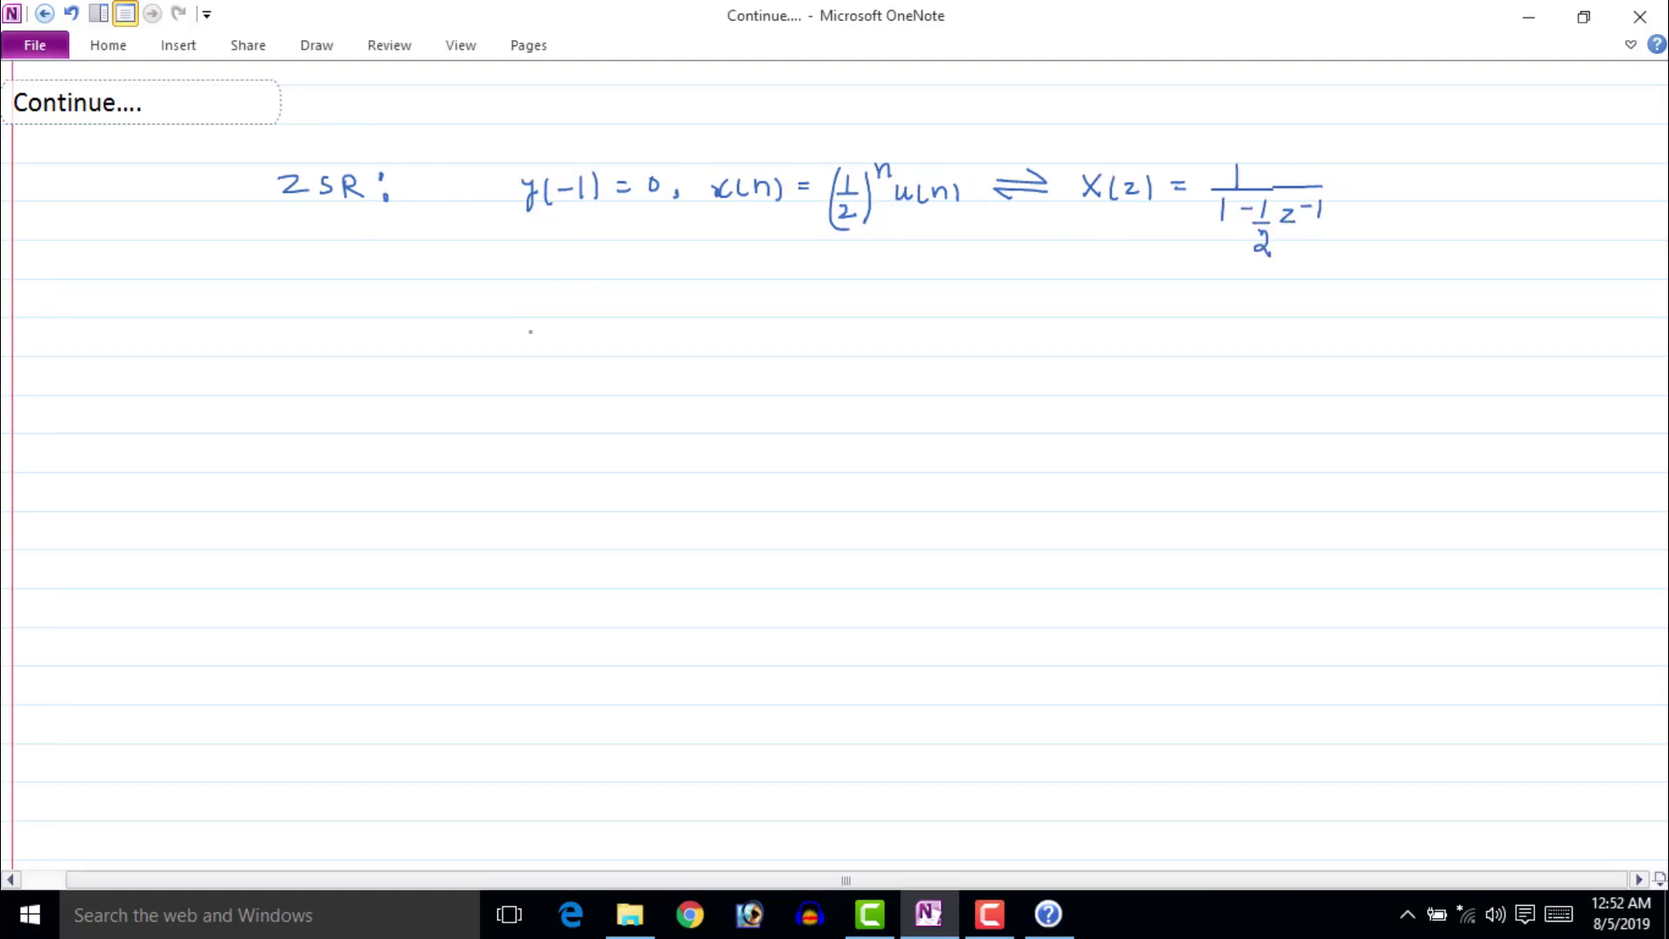
{"action": "left_click_drag", "start_coordinate": [548, 331], "coordinate": [525, 356]}
{"action": "mouse_move", "coordinate": [549, 334]}
{"action": "left_mouse_down"}
{"action": "mouse_move", "coordinate": [557, 347]}
{"action": "mouse_move", "coordinate": [557, 320]}
{"action": "left_mouse_up"}
{"action": "left_click_drag", "start_coordinate": [563, 333], "coordinate": [688, 345]}
{"action": "left_click_drag", "start_coordinate": [715, 318], "coordinate": [706, 361]}
{"action": "mouse_move", "coordinate": [728, 320]}
{"action": "left_mouse_down"}
{"action": "mouse_move", "coordinate": [720, 358]}
{"action": "mouse_move", "coordinate": [748, 339]}
{"action": "left_mouse_up"}
{"action": "left_click_drag", "start_coordinate": [758, 334], "coordinate": [772, 337]}
{"action": "left_click_drag", "start_coordinate": [774, 338], "coordinate": [817, 344]}
{"action": "left_click_drag", "start_coordinate": [858, 327], "coordinate": [849, 339]}
{"action": "left_click_drag", "start_coordinate": [886, 335], "coordinate": [911, 359]}
{"action": "left_click_drag", "start_coordinate": [923, 330], "coordinate": [974, 343]}
{"action": "mouse_move", "coordinate": [982, 314]}
{"action": "left_mouse_down"}
{"action": "mouse_move", "coordinate": [999, 344]}
{"action": "mouse_move", "coordinate": [993, 320]}
{"action": "left_mouse_up"}
{"action": "left_click_drag", "start_coordinate": [1004, 329], "coordinate": [1052, 342]}
{"action": "left_click_drag", "start_coordinate": [1057, 329], "coordinate": [1058, 329]}
{"action": "left_click_drag", "start_coordinate": [1056, 341], "coordinate": [1057, 343]}
{"action": "left_click_drag", "start_coordinate": [610, 392], "coordinate": [617, 421]}
{"action": "mouse_move", "coordinate": [650, 391]}
{"action": "left_mouse_down"}
{"action": "mouse_move", "coordinate": [645, 417]}
{"action": "mouse_move", "coordinate": [672, 412]}
{"action": "left_mouse_up"}
{"action": "left_click_drag", "start_coordinate": [680, 391], "coordinate": [686, 415]}
{"action": "left_click_drag", "start_coordinate": [711, 400], "coordinate": [731, 399]}
{"action": "left_click_drag", "start_coordinate": [711, 410], "coordinate": [724, 402]}
{"action": "mouse_move", "coordinate": [711, 391]}
{"action": "left_mouse_down"}
{"action": "mouse_move", "coordinate": [711, 419]}
{"action": "mouse_move", "coordinate": [786, 428]}
{"action": "left_mouse_up"}
{"action": "mouse_move", "coordinate": [805, 390]}
{"action": "left_mouse_down"}
{"action": "mouse_move", "coordinate": [799, 424]}
{"action": "mouse_move", "coordinate": [831, 417]}
{"action": "left_mouse_up"}
{"action": "left_click_drag", "start_coordinate": [834, 407], "coordinate": [861, 419]}
{"action": "mouse_move", "coordinate": [873, 391]}
{"action": "left_mouse_down"}
{"action": "mouse_move", "coordinate": [883, 425]}
{"action": "mouse_move", "coordinate": [938, 404]}
{"action": "left_mouse_up"}
{"action": "left_click_drag", "start_coordinate": [911, 415], "coordinate": [940, 414]}
{"action": "left_click_drag", "start_coordinate": [951, 402], "coordinate": [977, 420]}
{"action": "left_click_drag", "start_coordinate": [991, 398], "coordinate": [988, 421]}
{"action": "left_click_drag", "start_coordinate": [997, 419], "coordinate": [1017, 417]}
{"action": "mouse_move", "coordinate": [1024, 395]}
{"action": "left_mouse_down"}
{"action": "mouse_move", "coordinate": [1030, 424]}
{"action": "mouse_move", "coordinate": [1064, 407]}
{"action": "left_mouse_up"}
{"action": "left_click_drag", "start_coordinate": [1052, 397], "coordinate": [1052, 422]}
{"action": "left_click_drag", "start_coordinate": [1076, 396], "coordinate": [1111, 419]}
{"action": "left_click_drag", "start_coordinate": [1128, 406], "coordinate": [1142, 421]}
{"action": "left_click_drag", "start_coordinate": [1148, 412], "coordinate": [1156, 412]}
{"action": "left_click_drag", "start_coordinate": [1163, 403], "coordinate": [1175, 429]}
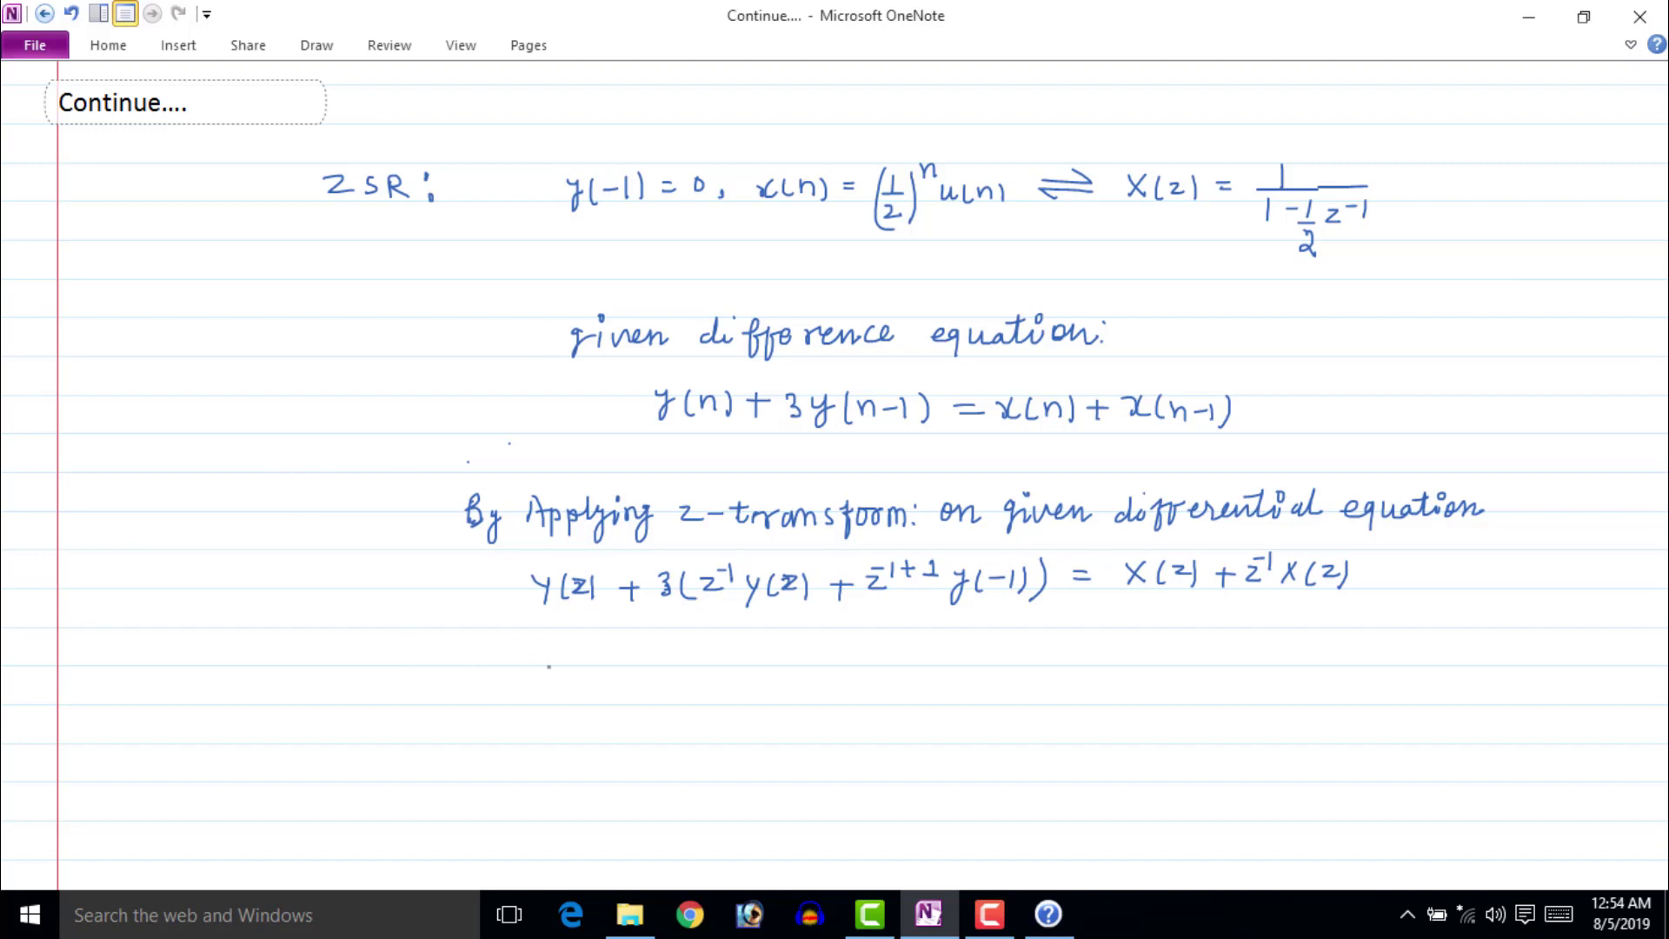
{"action": "left_click_drag", "start_coordinate": [963, 624], "coordinate": [1019, 547]}
{"action": "left_click_drag", "start_coordinate": [1027, 546], "coordinate": [1039, 547]}
{"action": "left_click_drag", "start_coordinate": [578, 654], "coordinate": [595, 666]}
{"action": "mouse_move", "coordinate": [607, 650]}
{"action": "left_mouse_down"}
{"action": "mouse_move", "coordinate": [589, 683]}
{"action": "mouse_move", "coordinate": [613, 676]}
{"action": "left_mouse_up"}
{"action": "left_click_drag", "start_coordinate": [621, 661], "coordinate": [631, 675]}
{"action": "mouse_move", "coordinate": [639, 653]}
{"action": "left_mouse_down"}
{"action": "mouse_move", "coordinate": [639, 682]}
{"action": "mouse_move", "coordinate": [679, 658]}
{"action": "mouse_move", "coordinate": [742, 678]}
{"action": "left_mouse_up"}
{"action": "left_click_drag", "start_coordinate": [753, 654], "coordinate": [822, 721]}
{"action": "mouse_move", "coordinate": [848, 652]}
{"action": "left_mouse_down"}
{"action": "mouse_move", "coordinate": [849, 676]}
{"action": "mouse_move", "coordinate": [879, 664]}
{"action": "left_mouse_up"}
{"action": "left_click_drag", "start_coordinate": [894, 654], "coordinate": [915, 664]}
{"action": "left_click_drag", "start_coordinate": [930, 647], "coordinate": [940, 659]}
{"action": "mouse_move", "coordinate": [823, 679]}
{"action": "left_mouse_down"}
{"action": "mouse_move", "coordinate": [932, 679]}
{"action": "mouse_move", "coordinate": [859, 713]}
{"action": "left_mouse_up"}
{"action": "left_click_drag", "start_coordinate": [878, 700], "coordinate": [920, 709]}
{"action": "left_click_drag", "start_coordinate": [923, 695], "coordinate": [942, 709]}
{"action": "mouse_move", "coordinate": [938, 689]}
{"action": "left_mouse_down"}
{"action": "mouse_move", "coordinate": [953, 687]}
{"action": "mouse_move", "coordinate": [953, 720]}
{"action": "left_mouse_up"}
{"action": "left_click_drag", "start_coordinate": [578, 767], "coordinate": [585, 796]}
{"action": "left_click_drag", "start_coordinate": [609, 769], "coordinate": [600, 791]}
{"action": "left_click_drag", "start_coordinate": [612, 773], "coordinate": [643, 791]}
{"action": "left_click_drag", "start_coordinate": [673, 777], "coordinate": [686, 776]}
{"action": "left_click_drag", "start_coordinate": [674, 783], "coordinate": [744, 776]}
{"action": "mouse_move", "coordinate": [757, 761]}
{"action": "left_mouse_down"}
{"action": "mouse_move", "coordinate": [779, 762]}
{"action": "mouse_move", "coordinate": [768, 774]}
{"action": "left_mouse_up"}
{"action": "left_click_drag", "start_coordinate": [787, 758], "coordinate": [803, 773]}
{"action": "left_click_drag", "start_coordinate": [806, 759], "coordinate": [817, 756]}
{"action": "left_click_drag", "start_coordinate": [822, 749], "coordinate": [824, 758]}
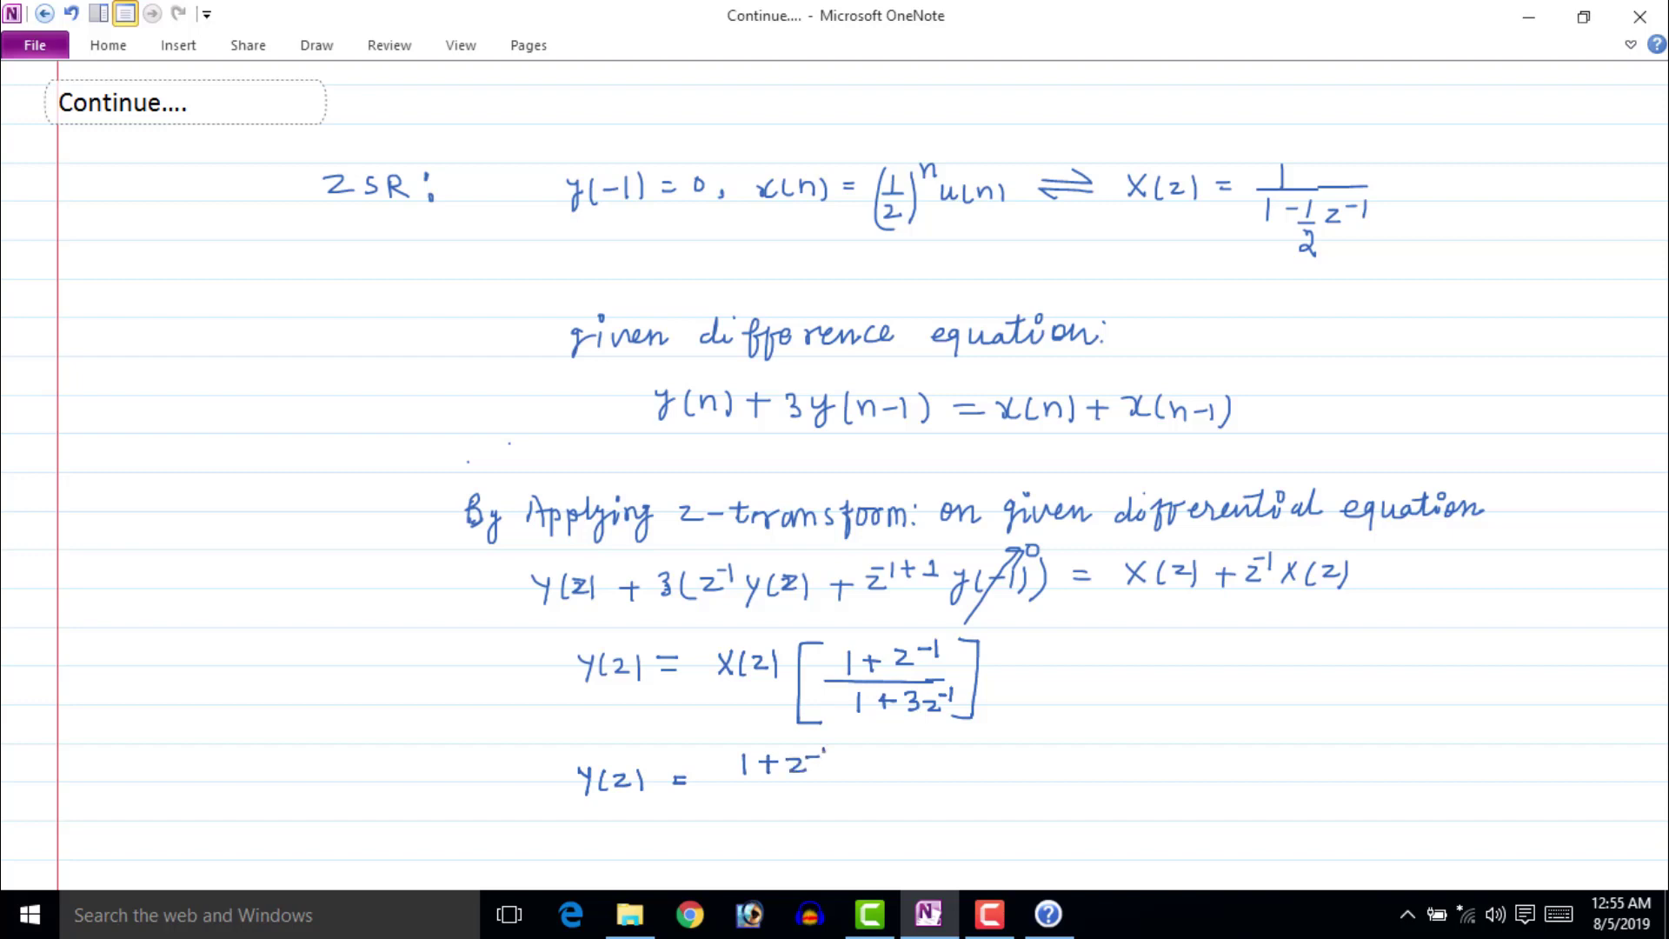
{"action": "left_click_drag", "start_coordinate": [720, 789], "coordinate": [830, 788]}
{"action": "mouse_move", "coordinate": [748, 802]}
{"action": "left_mouse_down"}
{"action": "mouse_move", "coordinate": [748, 825]}
{"action": "mouse_move", "coordinate": [777, 815]}
{"action": "left_mouse_up"}
{"action": "mouse_move", "coordinate": [769, 804]}
{"action": "left_mouse_down"}
{"action": "mouse_move", "coordinate": [768, 826]}
{"action": "mouse_move", "coordinate": [785, 824]}
{"action": "left_mouse_up"}
{"action": "mouse_move", "coordinate": [803, 810]}
{"action": "left_mouse_down"}
{"action": "mouse_move", "coordinate": [826, 824]}
{"action": "mouse_move", "coordinate": [839, 810]}
{"action": "left_mouse_up"}
{"action": "left_click_drag", "start_coordinate": [847, 802], "coordinate": [849, 817]}
{"action": "left_click_drag", "start_coordinate": [817, 785], "coordinate": [948, 774]}
{"action": "mouse_move", "coordinate": [919, 777]}
{"action": "left_mouse_down"}
{"action": "mouse_move", "coordinate": [973, 778]}
{"action": "mouse_move", "coordinate": [920, 814]}
{"action": "mouse_move", "coordinate": [953, 799]}
{"action": "left_mouse_up"}
{"action": "left_click_drag", "start_coordinate": [962, 785], "coordinate": [974, 808]}
{"action": "left_click_drag", "start_coordinate": [957, 821], "coordinate": [1006, 820]}
{"action": "left_click_drag", "start_coordinate": [998, 797], "coordinate": [1009, 795]}
{"action": "mouse_move", "coordinate": [1021, 784]}
{"action": "left_mouse_down"}
{"action": "mouse_move", "coordinate": [1021, 806]}
{"action": "mouse_move", "coordinate": [1026, 773]}
{"action": "left_mouse_up"}
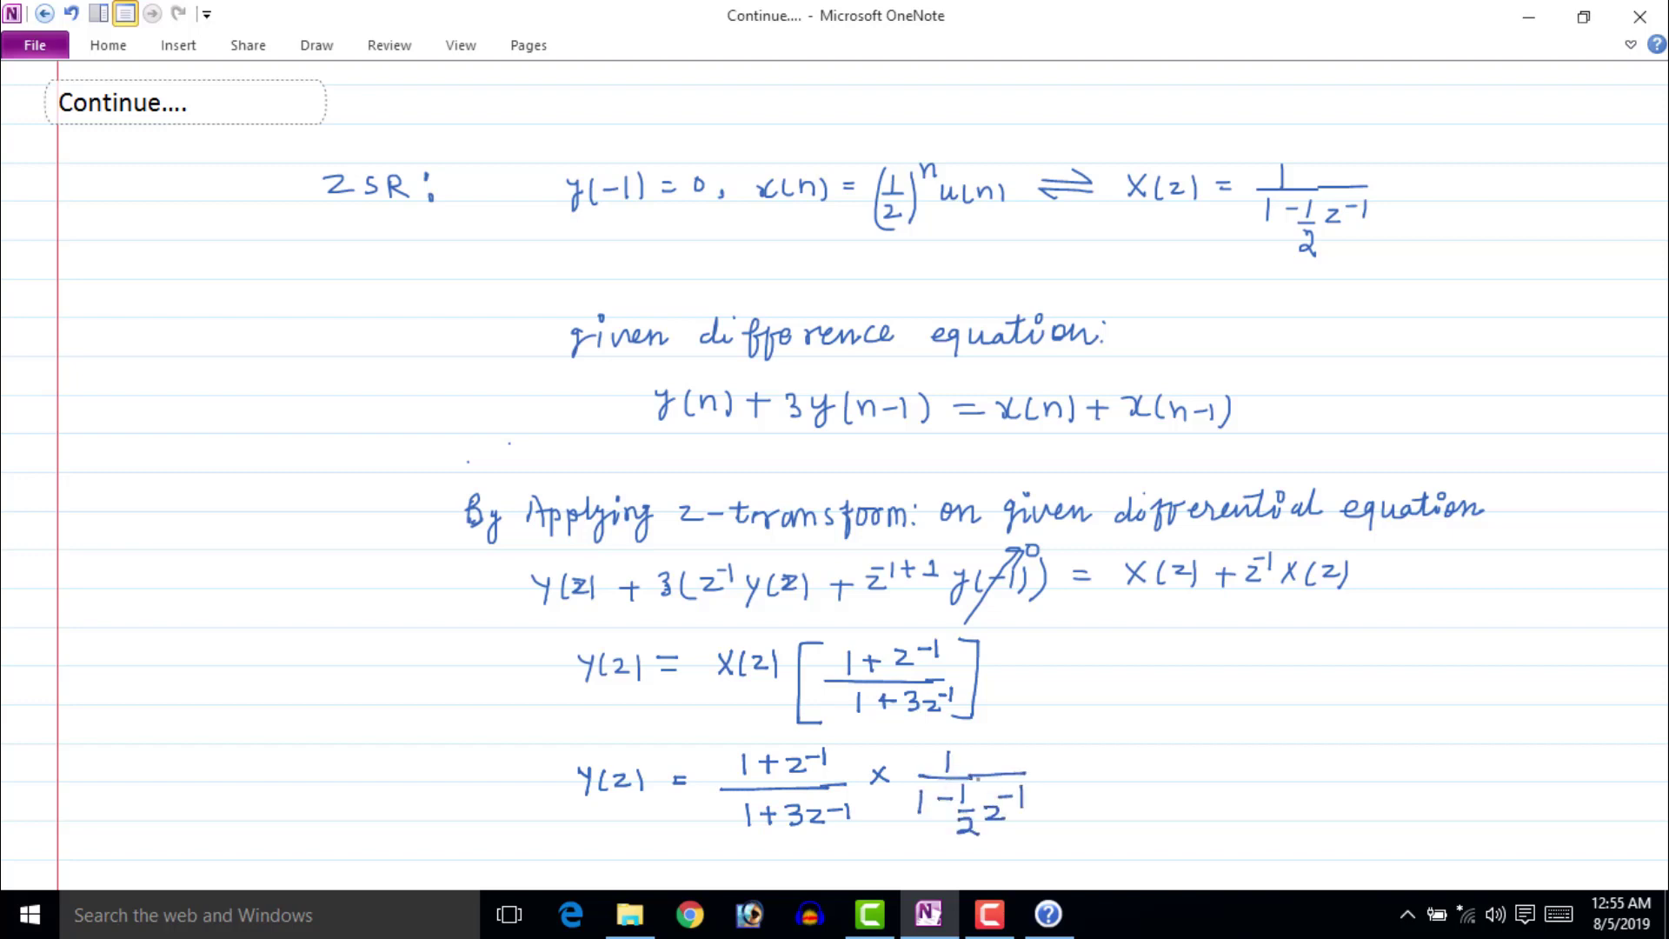
{"action": "left_click_drag", "start_coordinate": [599, 501], "coordinate": [614, 529]}
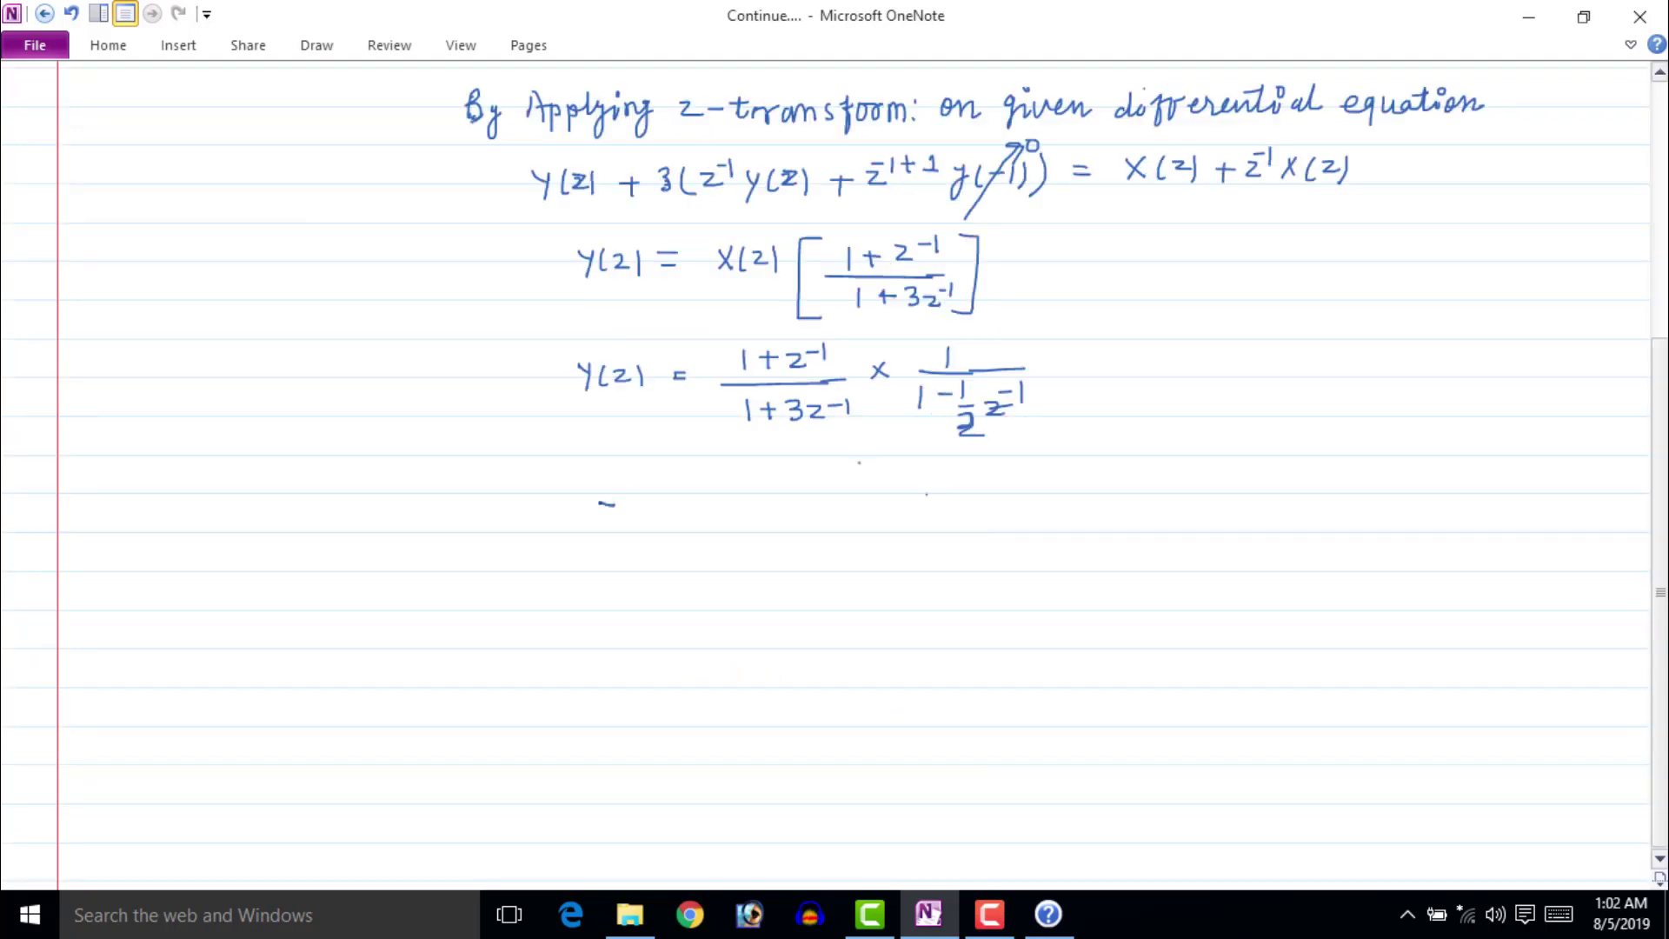
{"action": "left_click_drag", "start_coordinate": [640, 498], "coordinate": [633, 526]}
{"action": "left_click_drag", "start_coordinate": [645, 504], "coordinate": [673, 530]}
{"action": "left_click_drag", "start_coordinate": [597, 538], "coordinate": [678, 528]}
{"action": "left_click_drag", "start_coordinate": [632, 548], "coordinate": [666, 564]}
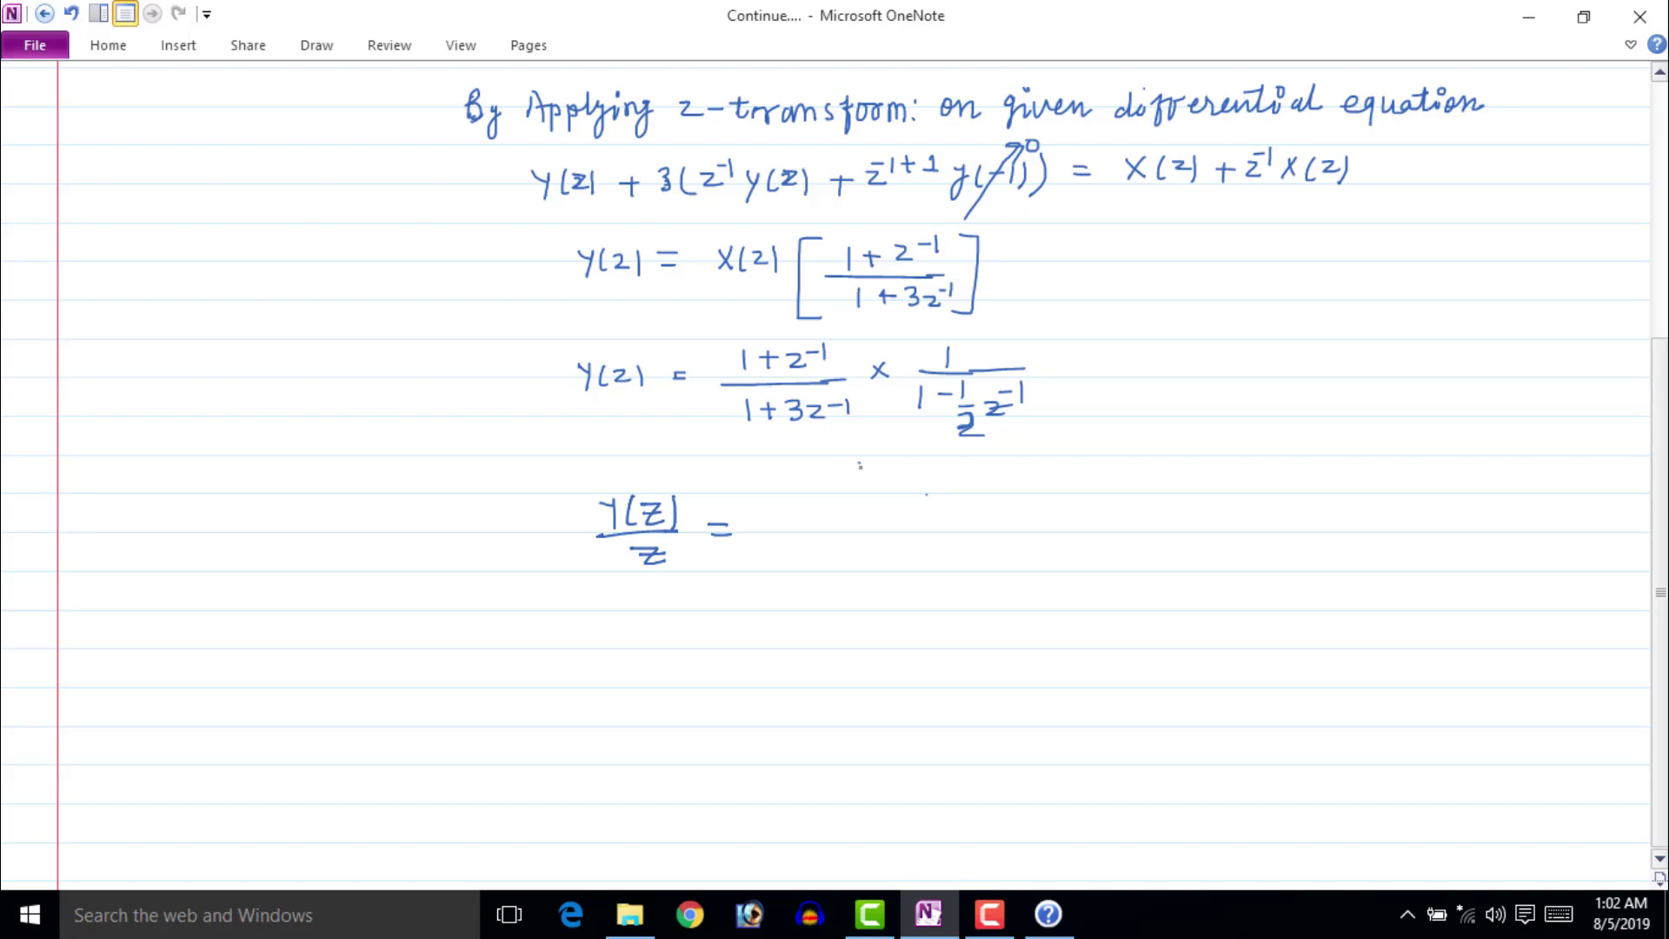
{"action": "mouse_move", "coordinate": [831, 493]}
{"action": "left_mouse_down"}
{"action": "mouse_move", "coordinate": [852, 514]}
{"action": "mouse_move", "coordinate": [882, 504]}
{"action": "left_mouse_up"}
{"action": "left_click_drag", "start_coordinate": [871, 496], "coordinate": [871, 514]}
{"action": "mouse_move", "coordinate": [892, 493]}
{"action": "left_mouse_down"}
{"action": "mouse_move", "coordinate": [892, 519]}
{"action": "mouse_move", "coordinate": [928, 532]}
{"action": "left_mouse_up"}
{"action": "mouse_move", "coordinate": [811, 553]}
{"action": "left_mouse_down"}
{"action": "mouse_move", "coordinate": [836, 576]}
{"action": "mouse_move", "coordinate": [855, 566]}
{"action": "left_mouse_up"}
{"action": "left_click_drag", "start_coordinate": [846, 558], "coordinate": [845, 577]}
{"action": "left_click_drag", "start_coordinate": [860, 554], "coordinate": [862, 578]}
{"action": "mouse_move", "coordinate": [883, 549]}
{"action": "left_mouse_down"}
{"action": "mouse_move", "coordinate": [885, 583]}
{"action": "mouse_move", "coordinate": [803, 591]}
{"action": "mouse_move", "coordinate": [911, 589]}
{"action": "left_mouse_up"}
{"action": "left_click_drag", "start_coordinate": [926, 554], "coordinate": [944, 574]}
{"action": "left_click_drag", "start_coordinate": [957, 564], "coordinate": [985, 559]}
{"action": "left_click_drag", "start_coordinate": [1000, 547], "coordinate": [977, 576]}
{"action": "left_click_drag", "start_coordinate": [993, 568], "coordinate": [1014, 593]}
{"action": "left_click_drag", "start_coordinate": [923, 532], "coordinate": [1113, 519]}
{"action": "left_click_drag", "start_coordinate": [1091, 535], "coordinate": [1207, 535]}
{"action": "left_click_drag", "start_coordinate": [1149, 546], "coordinate": [1198, 553]}
{"action": "left_click_drag", "start_coordinate": [1189, 546], "coordinate": [1190, 566]}
{"action": "mouse_move", "coordinate": [1203, 549]}
{"action": "left_mouse_down"}
{"action": "mouse_move", "coordinate": [1210, 572]}
{"action": "mouse_move", "coordinate": [1265, 532]}
{"action": "left_mouse_up"}
{"action": "mouse_move", "coordinate": [1255, 521]}
{"action": "left_mouse_down"}
{"action": "mouse_move", "coordinate": [1254, 545]}
{"action": "mouse_move", "coordinate": [1311, 536]}
{"action": "left_mouse_up"}
{"action": "mouse_move", "coordinate": [1284, 541]}
{"action": "left_mouse_down"}
{"action": "mouse_move", "coordinate": [1331, 540]}
{"action": "mouse_move", "coordinate": [1306, 565]}
{"action": "left_mouse_up"}
{"action": "left_click_drag", "start_coordinate": [1318, 557], "coordinate": [1345, 568]}
{"action": "left_click_drag", "start_coordinate": [1334, 567], "coordinate": [1354, 591]}
{"action": "left_click_drag", "start_coordinate": [1340, 539], "coordinate": [1359, 538]}
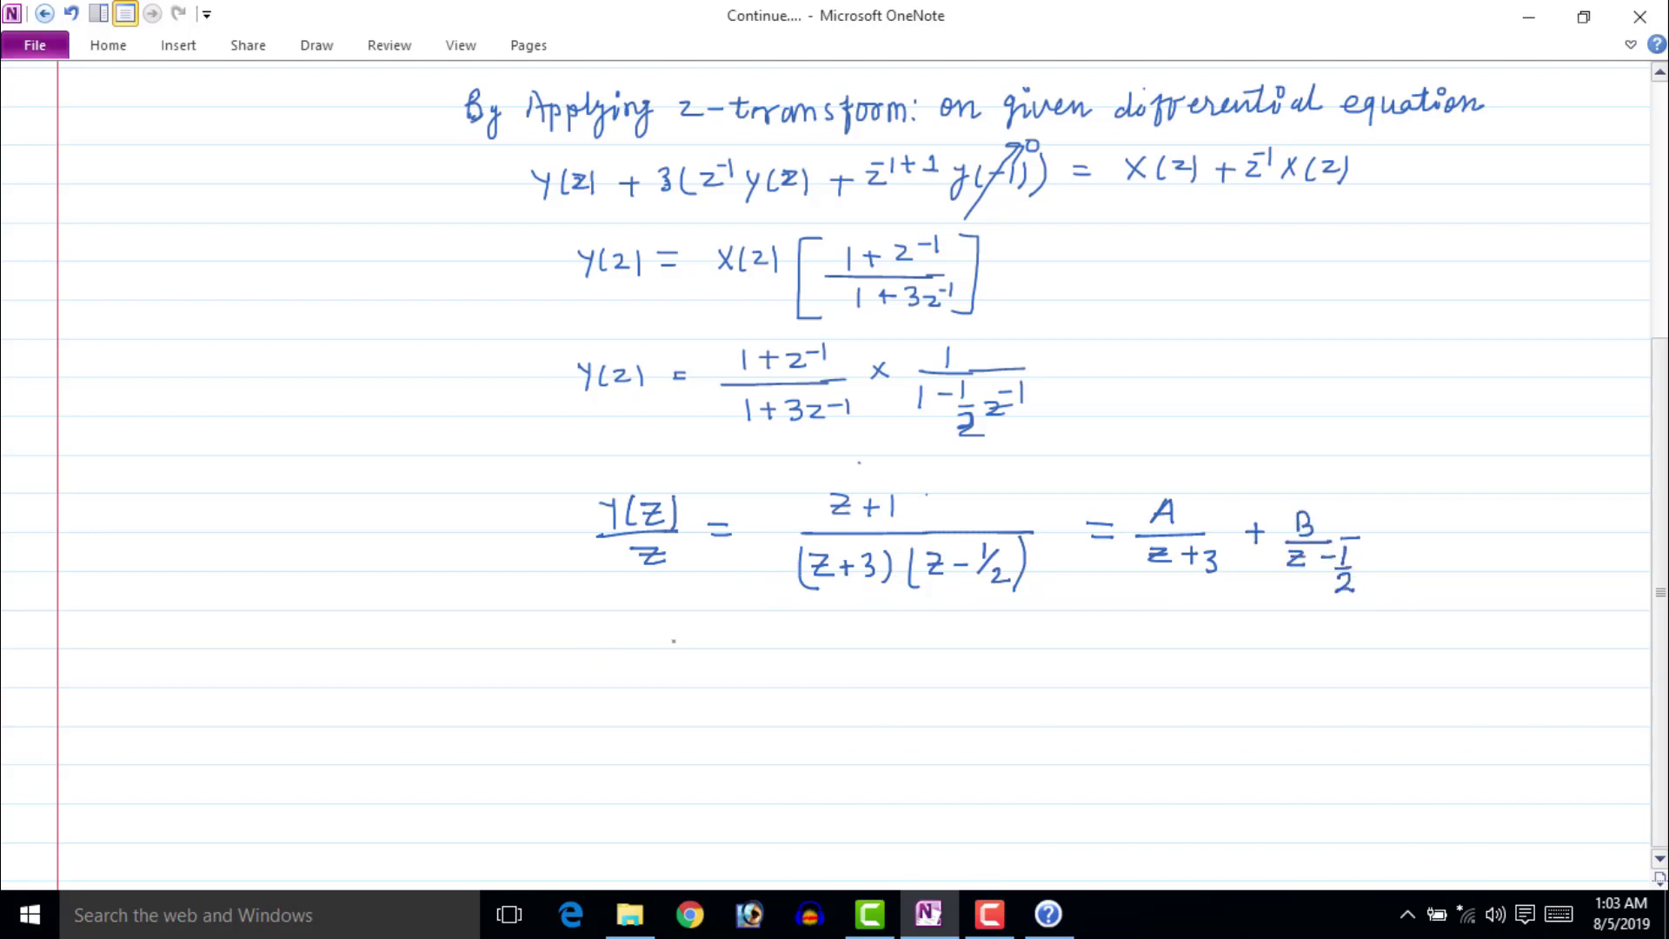
{"action": "left_click_drag", "start_coordinate": [613, 666], "coordinate": [644, 663]}
{"action": "left_click_drag", "start_coordinate": [620, 654], "coordinate": [641, 653]}
{"action": "mouse_move", "coordinate": [667, 650]}
{"action": "left_mouse_down"}
{"action": "mouse_move", "coordinate": [779, 637]}
{"action": "mouse_move", "coordinate": [770, 648]}
{"action": "left_mouse_up"}
{"action": "left_click_drag", "start_coordinate": [785, 627], "coordinate": [786, 649]}
{"action": "mouse_move", "coordinate": [716, 658]}
{"action": "left_mouse_down"}
{"action": "mouse_move", "coordinate": [815, 655]}
{"action": "mouse_move", "coordinate": [749, 692]}
{"action": "mouse_move", "coordinate": [775, 683]}
{"action": "left_mouse_up"}
{"action": "left_click_drag", "start_coordinate": [789, 673], "coordinate": [805, 676]}
{"action": "left_click_drag", "start_coordinate": [800, 691], "coordinate": [821, 702]}
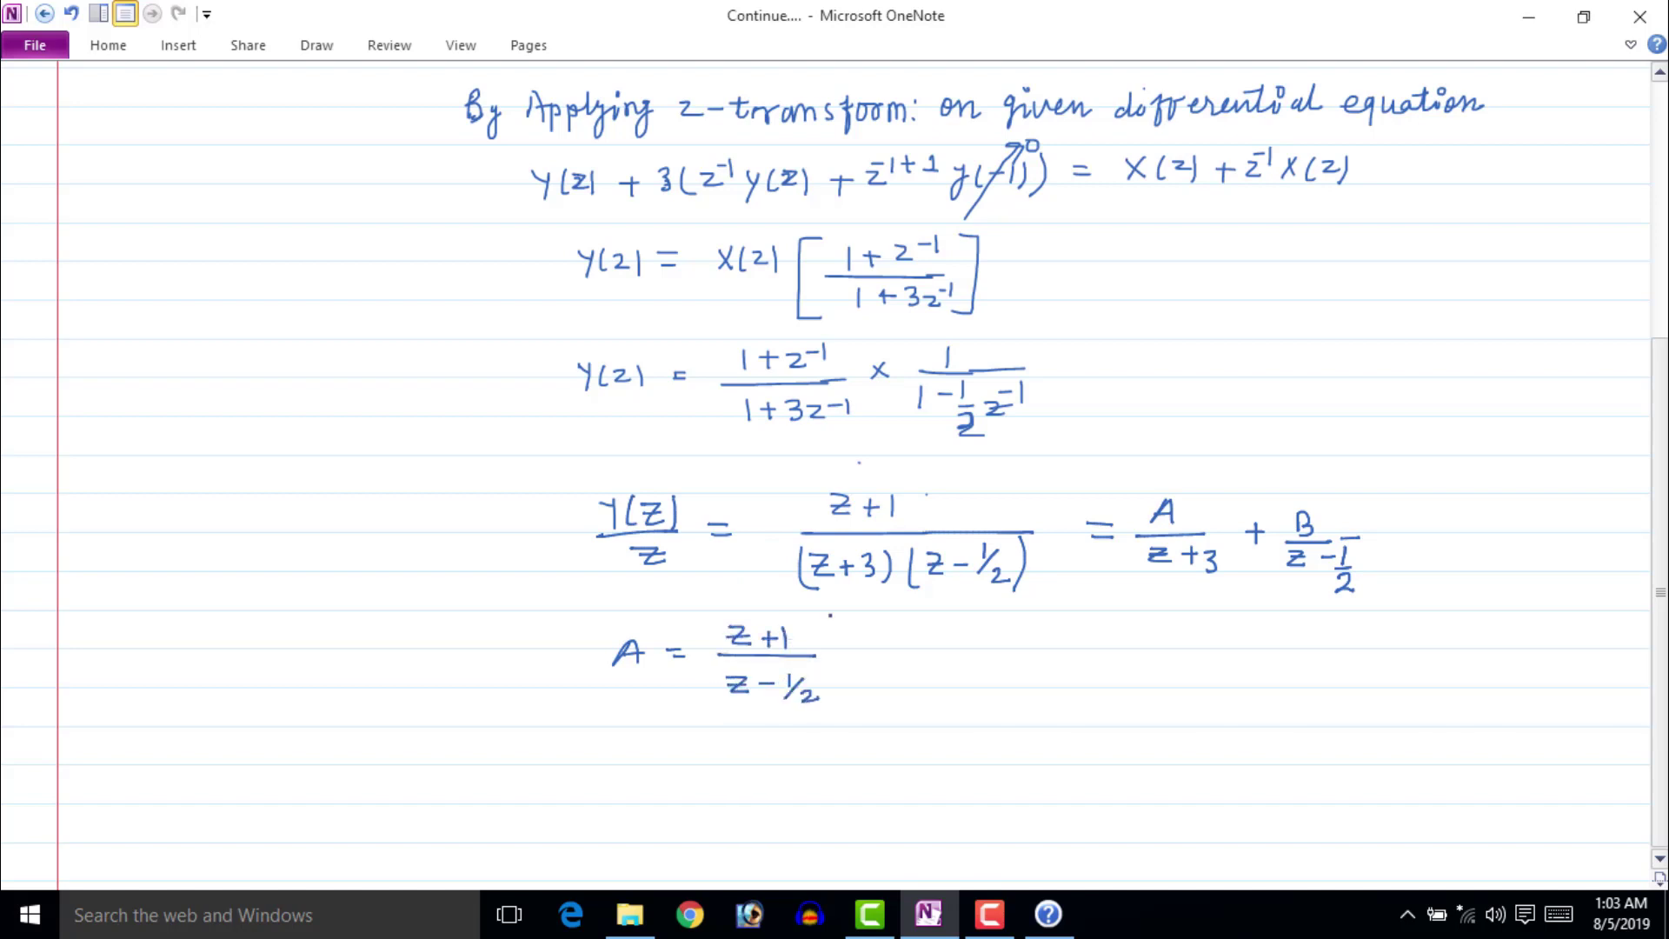
{"action": "mouse_move", "coordinate": [828, 615]}
{"action": "left_mouse_down"}
{"action": "mouse_move", "coordinate": [826, 722]}
{"action": "mouse_move", "coordinate": [857, 713]}
{"action": "left_mouse_up"}
{"action": "left_click_drag", "start_coordinate": [868, 701], "coordinate": [883, 700]}
{"action": "left_click_drag", "start_coordinate": [867, 708], "coordinate": [909, 703]}
{"action": "left_click_drag", "start_coordinate": [916, 693], "coordinate": [918, 714]}
{"action": "left_click_drag", "start_coordinate": [956, 664], "coordinate": [1030, 660]}
{"action": "left_click_drag", "start_coordinate": [1024, 643], "coordinate": [1024, 698]}
{"action": "left_click_drag", "start_coordinate": [1018, 689], "coordinate": [1041, 689]}
{"action": "left_click_drag", "start_coordinate": [631, 782], "coordinate": [635, 807]}
{"action": "left_click_drag", "start_coordinate": [671, 795], "coordinate": [687, 795]}
{"action": "left_click_drag", "start_coordinate": [674, 805], "coordinate": [790, 774]}
{"action": "left_click_drag", "start_coordinate": [781, 767], "coordinate": [783, 787]}
{"action": "mouse_move", "coordinate": [804, 765]}
{"action": "left_mouse_down"}
{"action": "mouse_move", "coordinate": [804, 787]}
{"action": "mouse_move", "coordinate": [829, 792]}
{"action": "mouse_move", "coordinate": [767, 824]}
{"action": "left_mouse_up"}
{"action": "left_click_drag", "start_coordinate": [777, 819], "coordinate": [808, 826]}
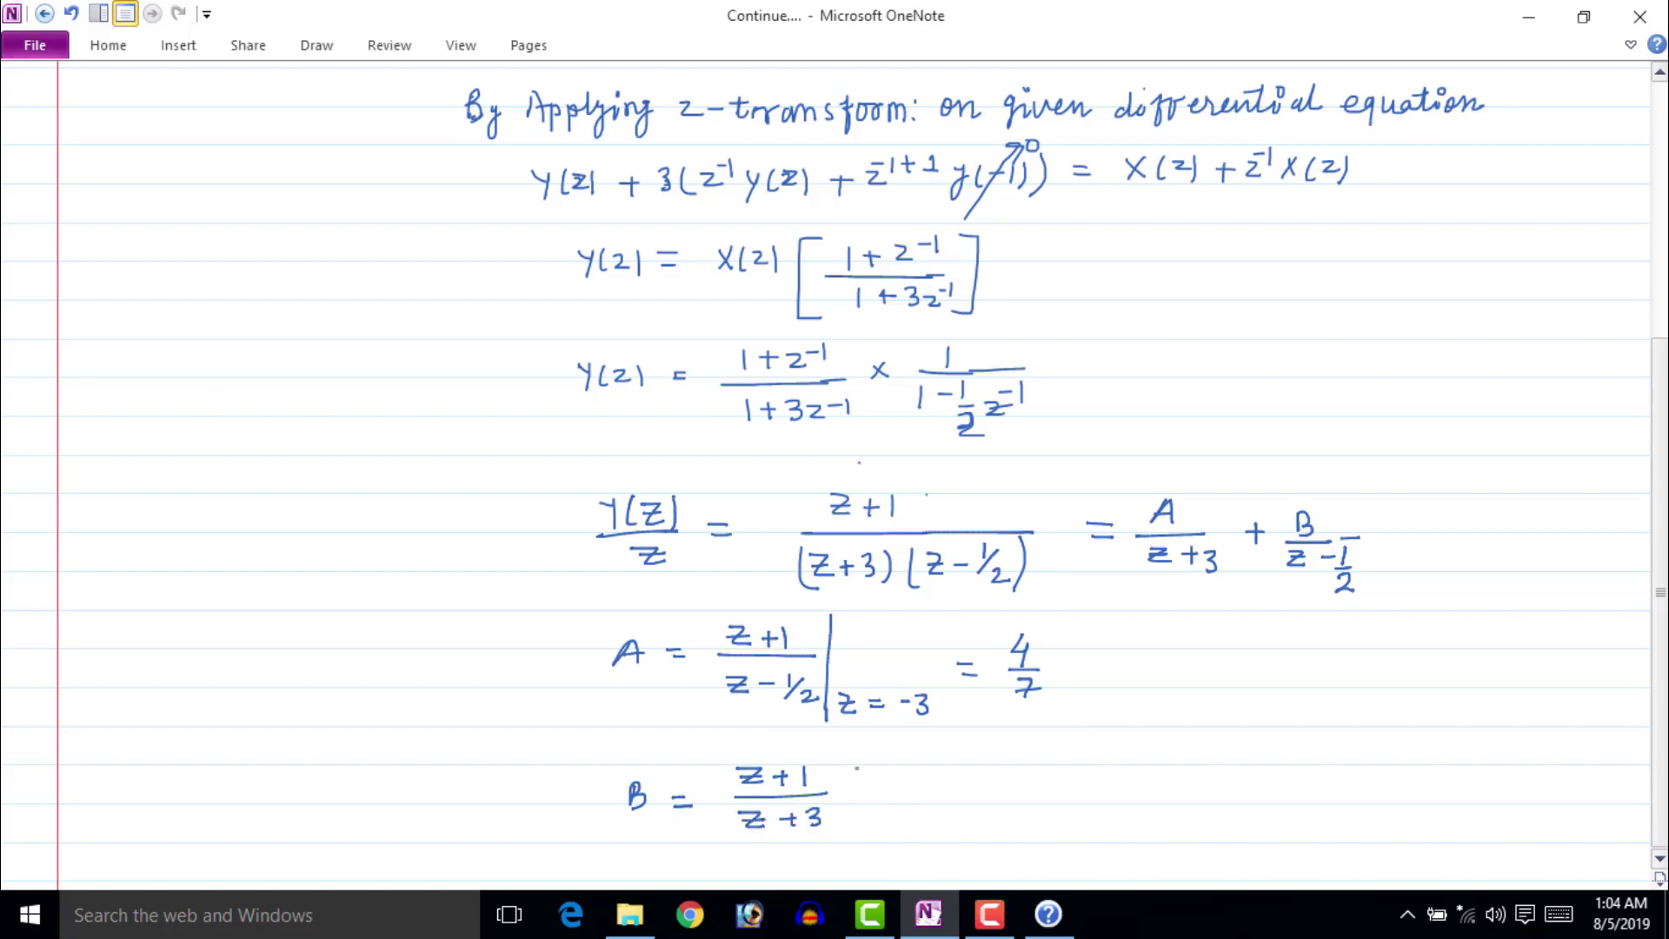
{"action": "left_click_drag", "start_coordinate": [852, 758], "coordinate": [852, 845]}
{"action": "left_click_drag", "start_coordinate": [871, 809], "coordinate": [892, 826]}
{"action": "left_click_drag", "start_coordinate": [905, 816], "coordinate": [923, 816]}
{"action": "left_click_drag", "start_coordinate": [910, 823], "coordinate": [936, 820]}
{"action": "mouse_move", "coordinate": [950, 805]}
{"action": "left_mouse_down"}
{"action": "mouse_move", "coordinate": [930, 828]}
{"action": "mouse_move", "coordinate": [962, 837]}
{"action": "mouse_move", "coordinate": [1009, 804]}
{"action": "left_mouse_up"}
{"action": "mouse_move", "coordinate": [991, 813]}
{"action": "left_mouse_down"}
{"action": "mouse_move", "coordinate": [1064, 810]}
{"action": "mouse_move", "coordinate": [1043, 839]}
{"action": "left_mouse_up"}
{"action": "scroll", "coordinate": [563, 452], "scroll_direction": "down", "scroll_amount": 5}
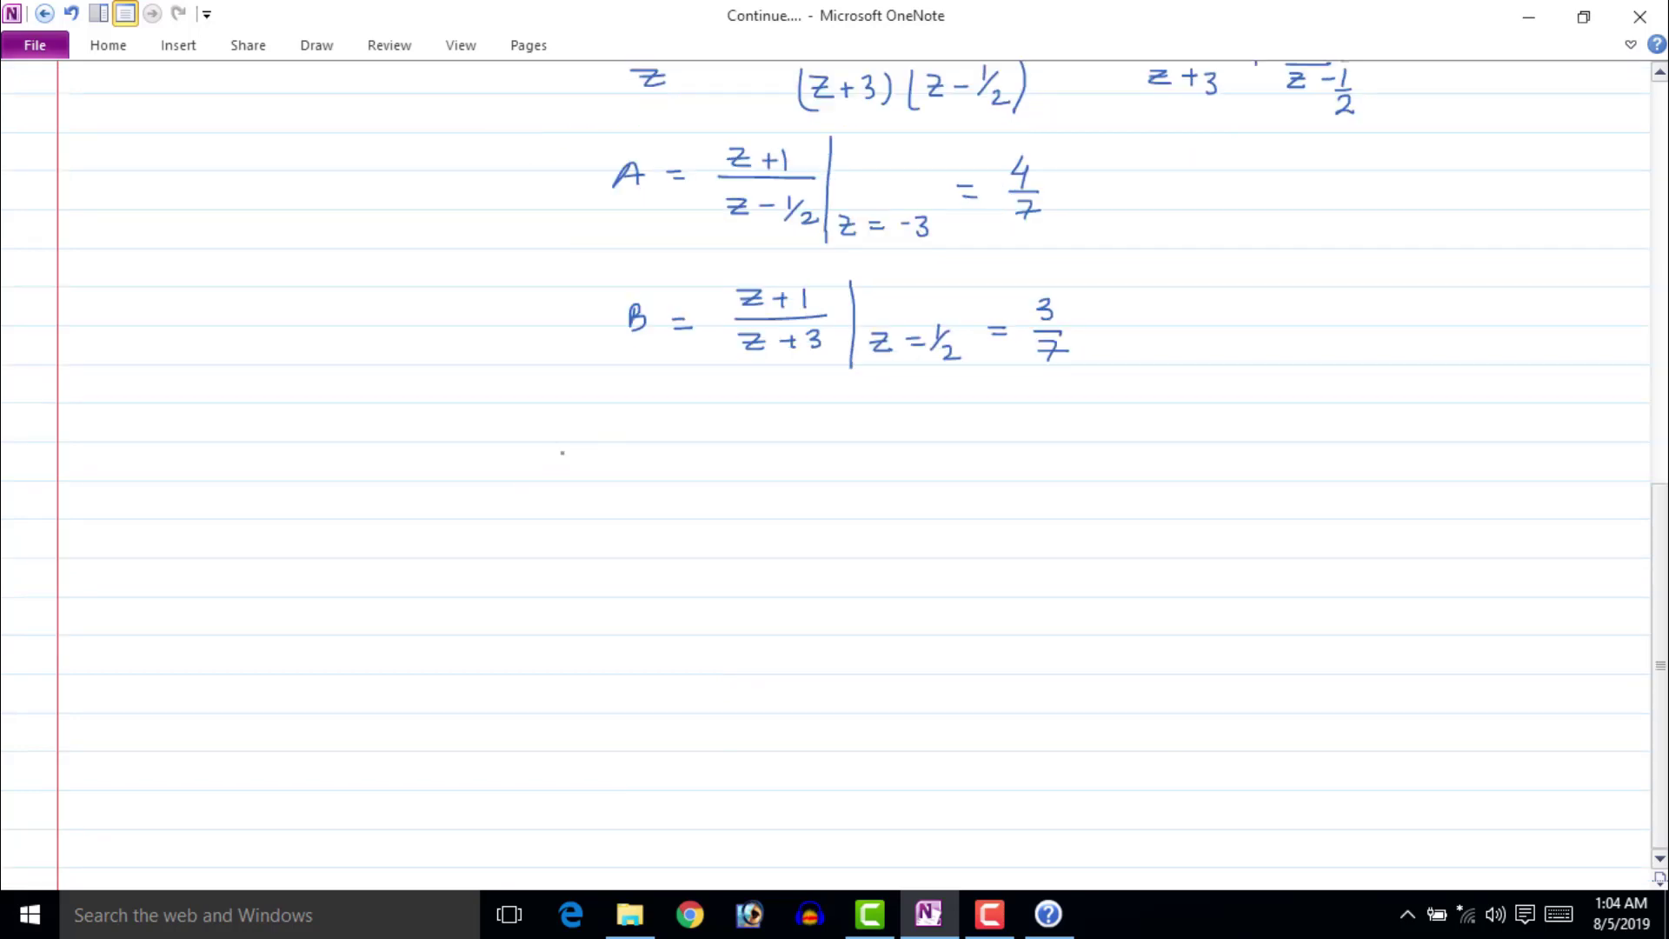
{"action": "left_click_drag", "start_coordinate": [554, 443], "coordinate": [565, 471]}
{"action": "mouse_move", "coordinate": [588, 444]}
{"action": "left_mouse_down"}
{"action": "mouse_move", "coordinate": [583, 468]}
{"action": "mouse_move", "coordinate": [618, 463]}
{"action": "left_mouse_up"}
{"action": "left_click_drag", "start_coordinate": [620, 440], "coordinate": [624, 464]}
{"action": "mouse_move", "coordinate": [546, 481]}
{"action": "left_mouse_down"}
{"action": "mouse_move", "coordinate": [620, 481]}
{"action": "mouse_move", "coordinate": [601, 510]}
{"action": "mouse_move", "coordinate": [671, 465]}
{"action": "left_mouse_up"}
{"action": "left_click_drag", "start_coordinate": [654, 475], "coordinate": [671, 474]}
{"action": "left_click_drag", "start_coordinate": [721, 433], "coordinate": [737, 463]}
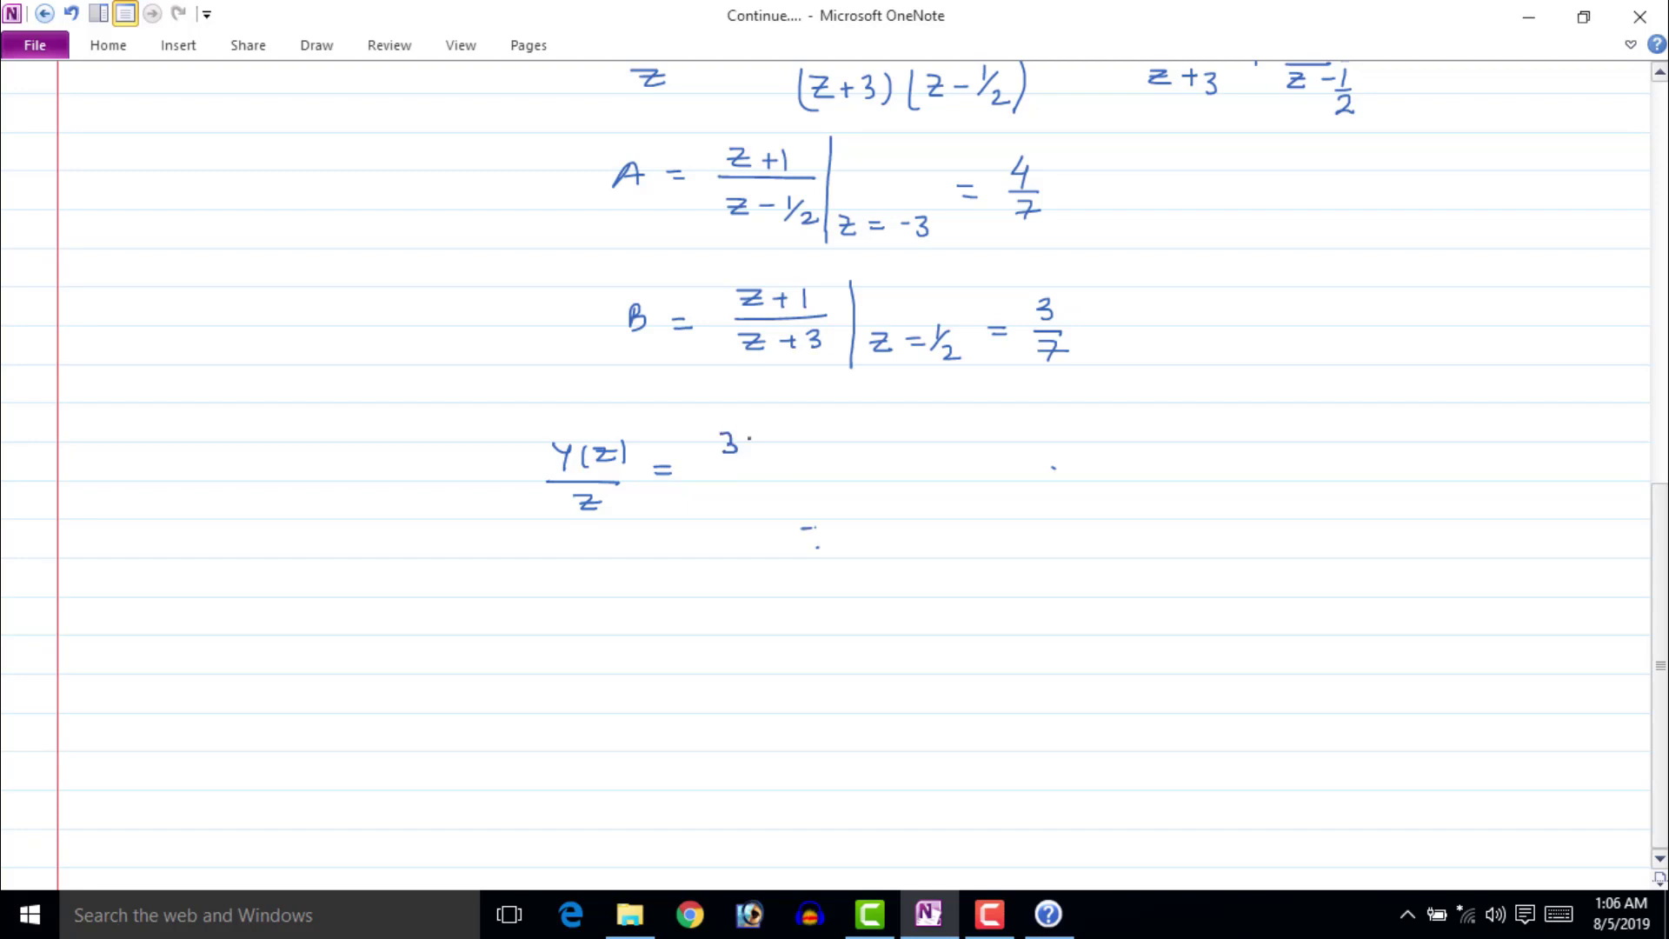
{"action": "left_click_drag", "start_coordinate": [750, 443], "coordinate": [760, 464]}
{"action": "mouse_move", "coordinate": [757, 451]}
{"action": "left_mouse_down"}
{"action": "mouse_move", "coordinate": [777, 451]}
{"action": "mouse_move", "coordinate": [789, 482]}
{"action": "mouse_move", "coordinate": [753, 515]}
{"action": "mouse_move", "coordinate": [791, 501]}
{"action": "mouse_move", "coordinate": [786, 521]}
{"action": "left_mouse_up"}
{"action": "mouse_move", "coordinate": [803, 513]}
{"action": "left_mouse_down"}
{"action": "mouse_move", "coordinate": [822, 527]}
{"action": "mouse_move", "coordinate": [817, 480]}
{"action": "mouse_move", "coordinate": [887, 494]}
{"action": "left_mouse_up"}
{"action": "left_click_drag", "start_coordinate": [878, 481], "coordinate": [960, 456]}
{"action": "left_click_drag", "start_coordinate": [955, 440], "coordinate": [961, 476]}
{"action": "left_click_drag", "start_coordinate": [983, 457], "coordinate": [989, 476]}
{"action": "mouse_move", "coordinate": [985, 468]}
{"action": "left_mouse_down"}
{"action": "mouse_move", "coordinate": [1018, 481]}
{"action": "mouse_move", "coordinate": [962, 519]}
{"action": "left_mouse_up"}
{"action": "left_click_drag", "start_coordinate": [942, 509], "coordinate": [964, 507]}
{"action": "left_click_drag", "start_coordinate": [983, 498], "coordinate": [983, 519]}
{"action": "left_click_drag", "start_coordinate": [973, 508], "coordinate": [1001, 519]}
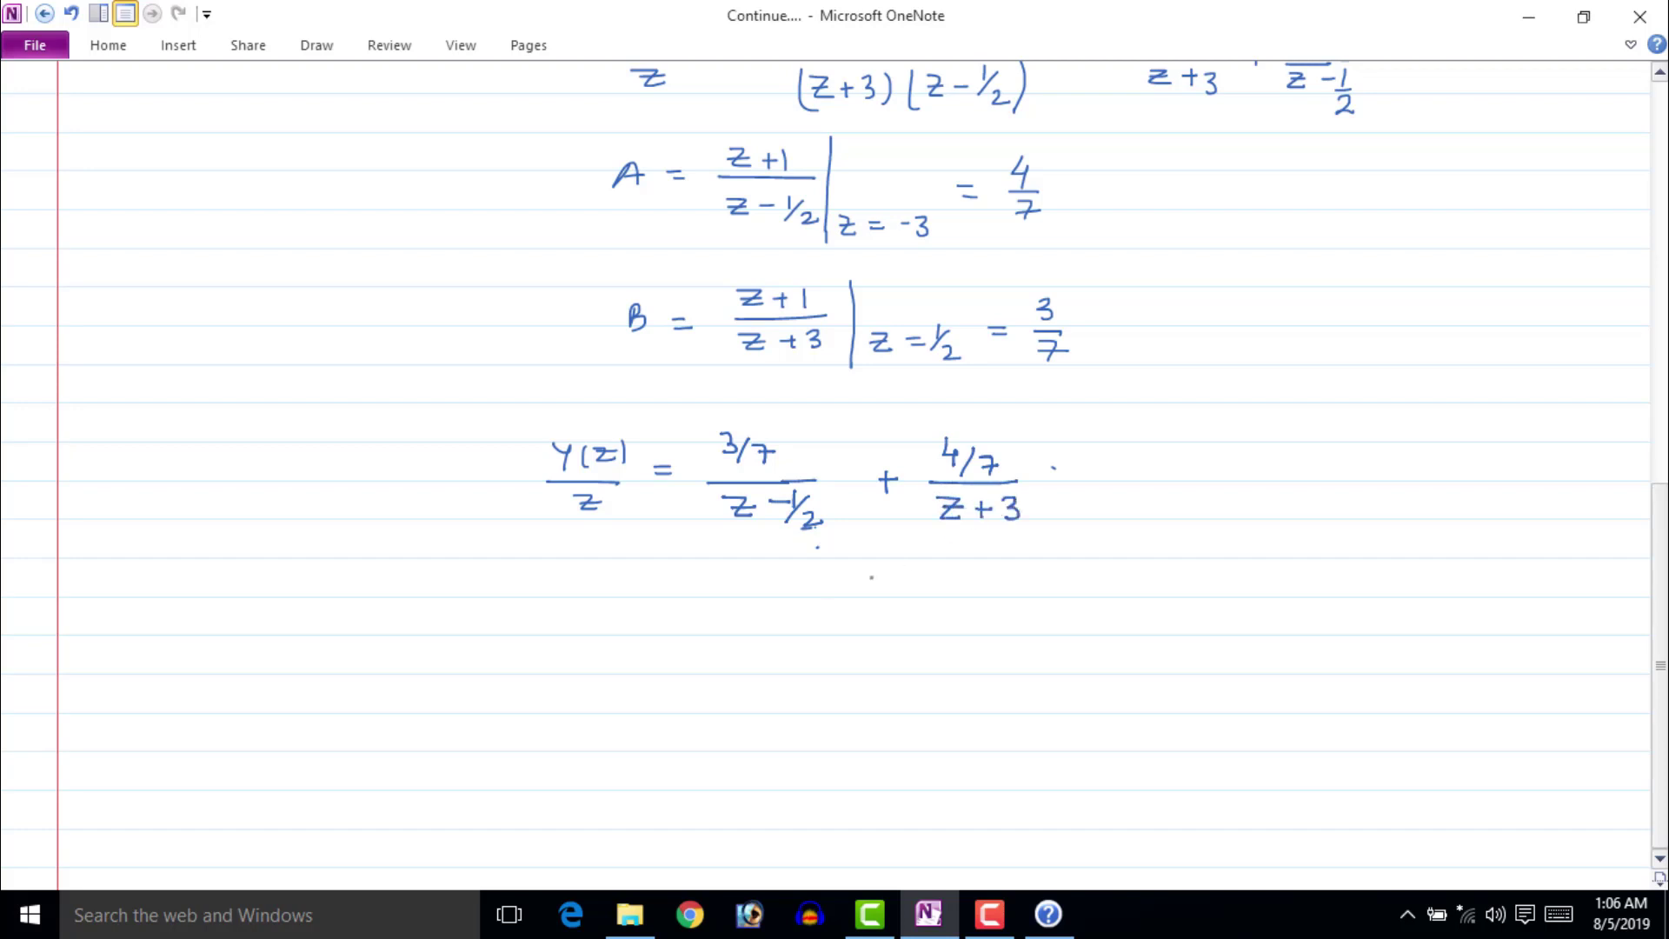
{"action": "mouse_move", "coordinate": [577, 609]}
{"action": "left_mouse_down"}
{"action": "mouse_move", "coordinate": [592, 610]}
{"action": "mouse_move", "coordinate": [580, 644]}
{"action": "left_mouse_up"}
{"action": "left_click_drag", "start_coordinate": [611, 610], "coordinate": [605, 639]}
{"action": "left_click_drag", "start_coordinate": [616, 618], "coordinate": [644, 633]}
{"action": "left_click_drag", "start_coordinate": [648, 613], "coordinate": [652, 641]}
{"action": "left_click_drag", "start_coordinate": [703, 610], "coordinate": [794, 626]}
{"action": "left_click_drag", "start_coordinate": [809, 611], "coordinate": [873, 636]}
{"action": "mouse_move", "coordinate": [772, 657]}
{"action": "left_mouse_down"}
{"action": "mouse_move", "coordinate": [772, 677]}
{"action": "mouse_move", "coordinate": [809, 665]}
{"action": "left_mouse_up"}
{"action": "left_click_drag", "start_coordinate": [831, 649], "coordinate": [848, 691]}
{"action": "left_click_drag", "start_coordinate": [864, 658], "coordinate": [885, 674]}
{"action": "left_click_drag", "start_coordinate": [889, 648], "coordinate": [897, 647]}
{"action": "mouse_move", "coordinate": [904, 641]}
{"action": "left_mouse_down"}
{"action": "mouse_move", "coordinate": [904, 660]}
{"action": "mouse_move", "coordinate": [897, 632]}
{"action": "left_mouse_up"}
{"action": "left_click_drag", "start_coordinate": [939, 627], "coordinate": [939, 651]}
{"action": "mouse_move", "coordinate": [928, 638]}
{"action": "left_mouse_down"}
{"action": "mouse_move", "coordinate": [1007, 602]}
{"action": "mouse_move", "coordinate": [1001, 617]}
{"action": "left_mouse_up"}
{"action": "left_click_drag", "start_coordinate": [1019, 601], "coordinate": [1009, 626]}
{"action": "mouse_move", "coordinate": [1023, 612]}
{"action": "left_mouse_down"}
{"action": "mouse_move", "coordinate": [1066, 629]}
{"action": "mouse_move", "coordinate": [988, 672]}
{"action": "left_mouse_up"}
{"action": "mouse_move", "coordinate": [1004, 659]}
{"action": "left_mouse_down"}
{"action": "mouse_move", "coordinate": [1022, 657]}
{"action": "mouse_move", "coordinate": [1013, 672]}
{"action": "left_mouse_up"}
{"action": "mouse_move", "coordinate": [1032, 650]}
{"action": "left_mouse_down"}
{"action": "mouse_move", "coordinate": [1032, 670]}
{"action": "mouse_move", "coordinate": [1091, 653]}
{"action": "left_mouse_up"}
{"action": "left_click_drag", "start_coordinate": [1100, 641], "coordinate": [1100, 661]}
{"action": "mouse_move", "coordinate": [798, 711]}
{"action": "left_mouse_down"}
{"action": "mouse_move", "coordinate": [811, 738]}
{"action": "mouse_move", "coordinate": [772, 756]}
{"action": "mouse_move", "coordinate": [775, 711]}
{"action": "left_mouse_up"}
{"action": "mouse_move", "coordinate": [588, 793]}
{"action": "left_mouse_down"}
{"action": "mouse_move", "coordinate": [590, 825]}
{"action": "mouse_move", "coordinate": [613, 817]}
{"action": "left_mouse_up"}
{"action": "left_click_drag", "start_coordinate": [622, 799], "coordinate": [633, 813]}
{"action": "left_click_drag", "start_coordinate": [645, 791], "coordinate": [670, 838]}
{"action": "left_click_drag", "start_coordinate": [680, 810], "coordinate": [700, 827]}
{"action": "mouse_move", "coordinate": [715, 813]}
{"action": "left_mouse_down"}
{"action": "mouse_move", "coordinate": [704, 825]}
{"action": "mouse_move", "coordinate": [741, 828]}
{"action": "mouse_move", "coordinate": [789, 795]}
{"action": "left_mouse_up"}
{"action": "mouse_move", "coordinate": [774, 807]}
{"action": "left_mouse_down"}
{"action": "mouse_move", "coordinate": [842, 789]}
{"action": "mouse_move", "coordinate": [835, 802]}
{"action": "left_mouse_up"}
{"action": "left_click_drag", "start_coordinate": [828, 810], "coordinate": [862, 808]}
{"action": "left_click_drag", "start_coordinate": [835, 817], "coordinate": [843, 835]}
{"action": "left_click_drag", "start_coordinate": [896, 776], "coordinate": [887, 823]}
{"action": "left_click_drag", "start_coordinate": [906, 778], "coordinate": [924, 794]}
{"action": "left_click_drag", "start_coordinate": [904, 810], "coordinate": [926, 822]}
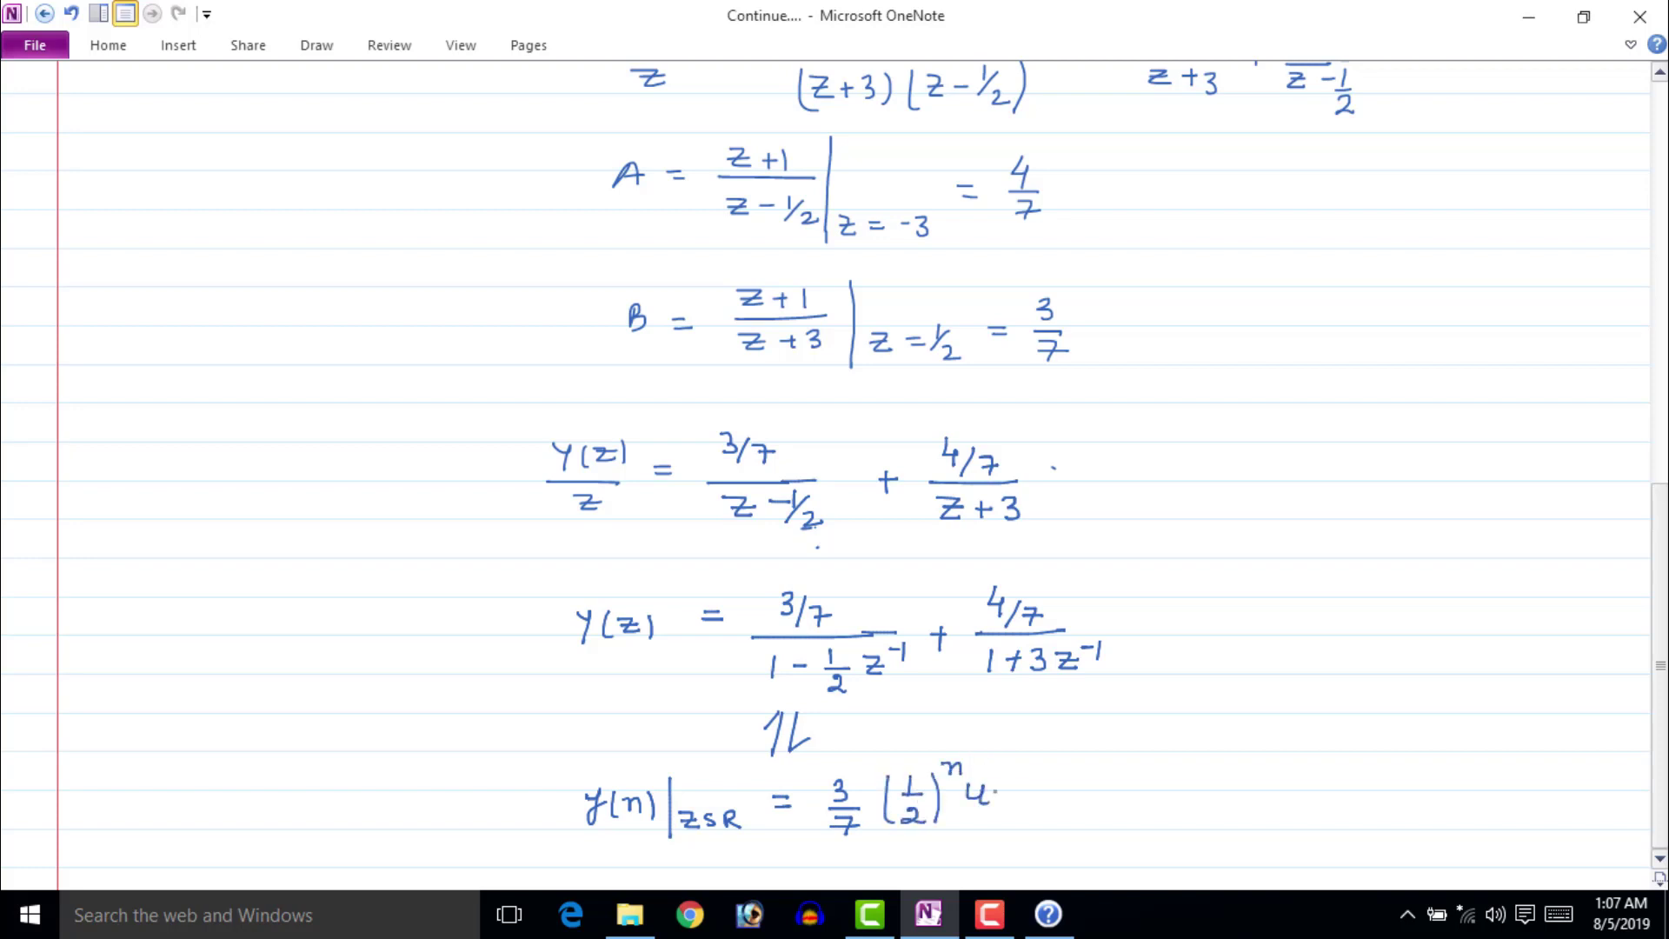